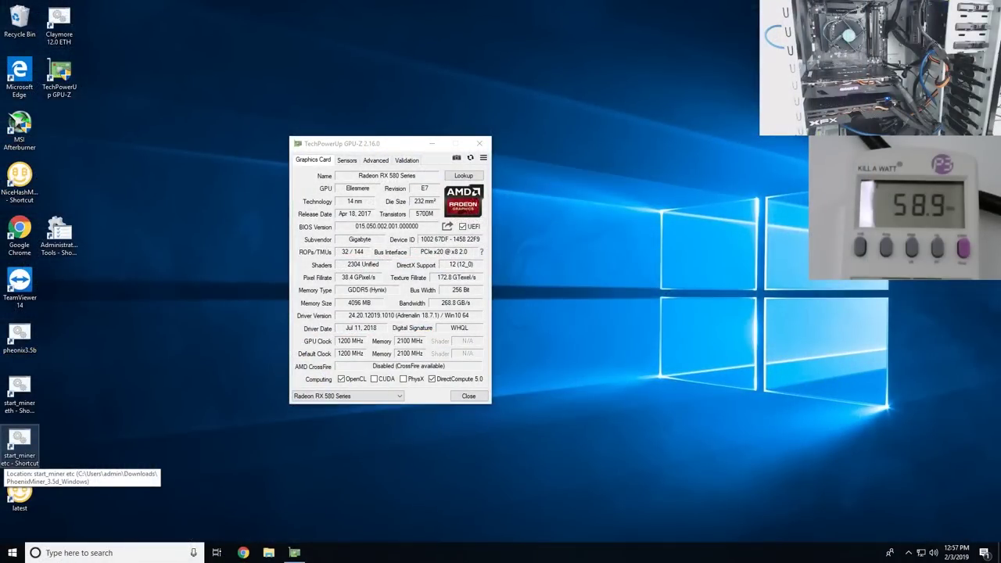
Examine the details of each of the three Radeon RX 580 cards, then return to the first Gigabyte card.
{"action": "left_click", "coordinate": [366, 145]}
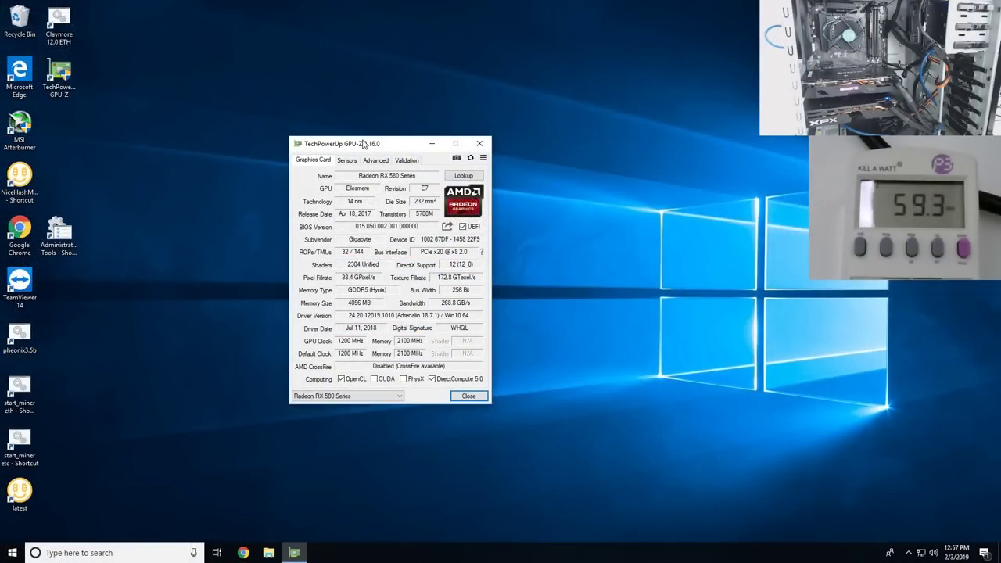
{"action": "left_click_drag", "start_coordinate": [364, 144], "coordinate": [335, 147]}
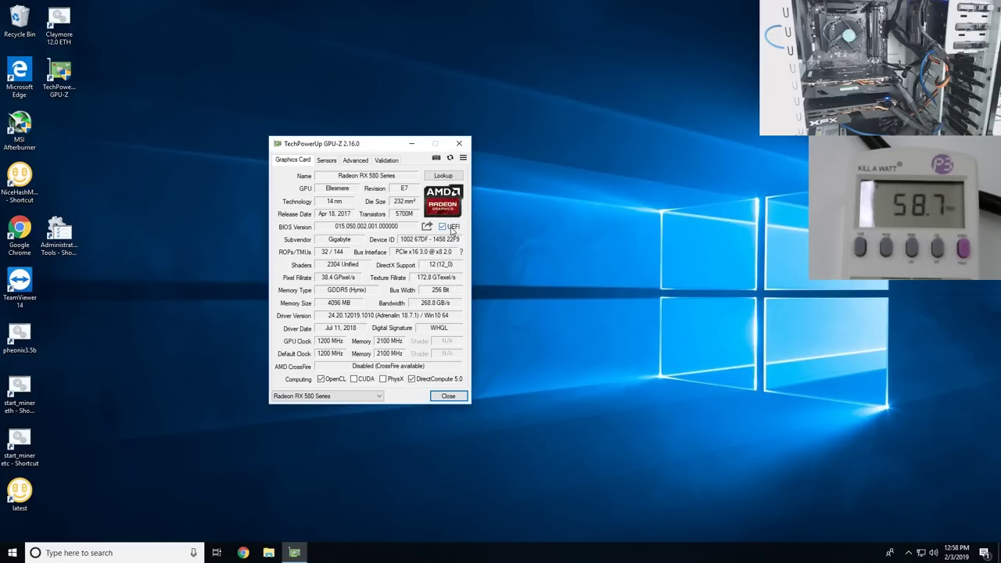
{"action": "mouse_move", "coordinate": [452, 230]}
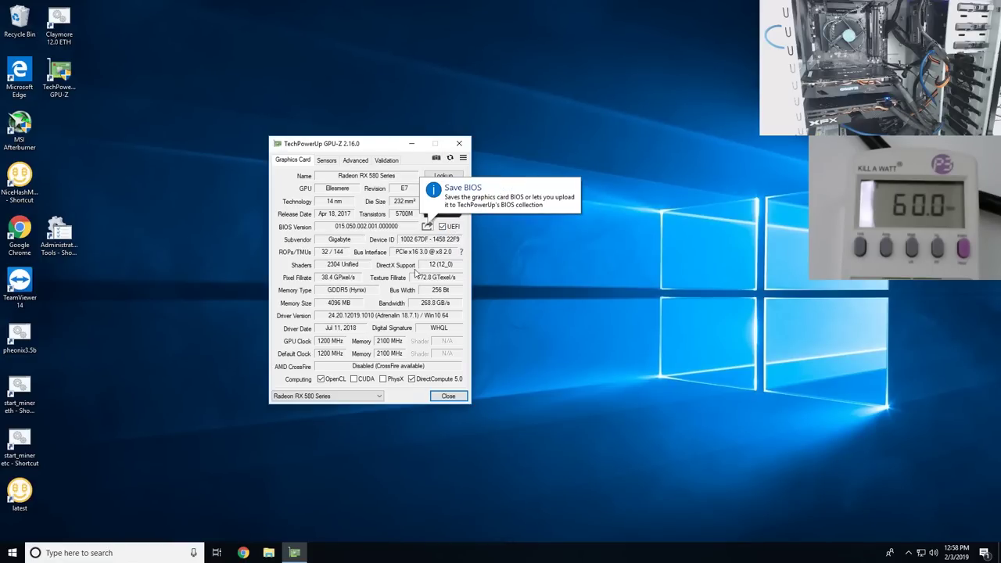
{"action": "left_click", "coordinate": [365, 397]}
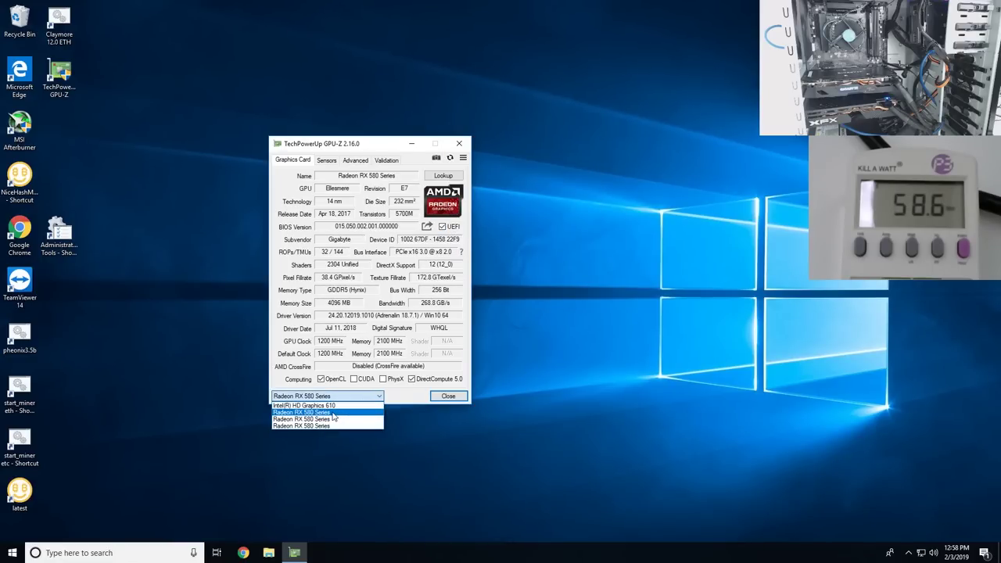
{"action": "left_click", "coordinate": [333, 416]}
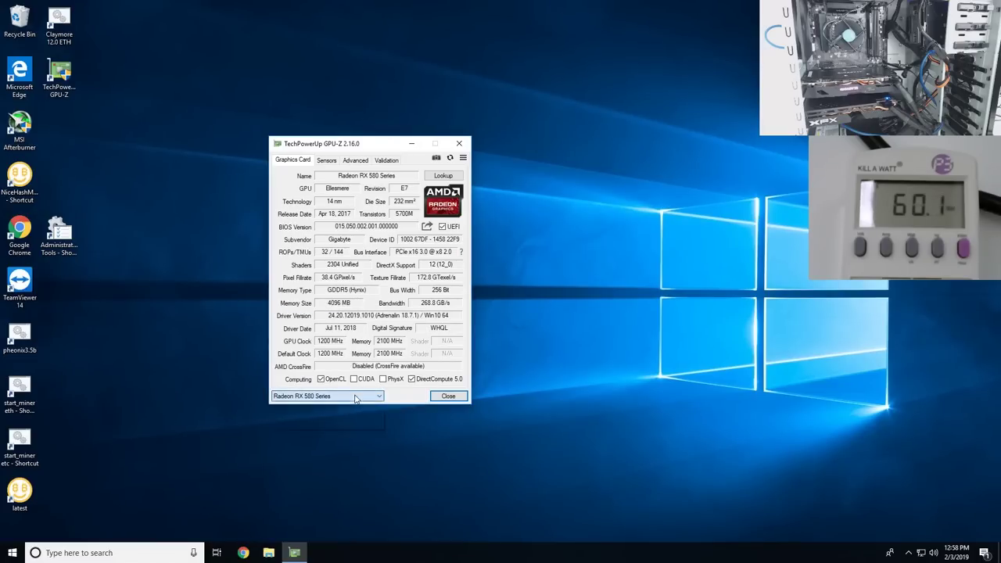
{"action": "left_click", "coordinate": [329, 396]}
{"action": "left_click", "coordinate": [327, 420]}
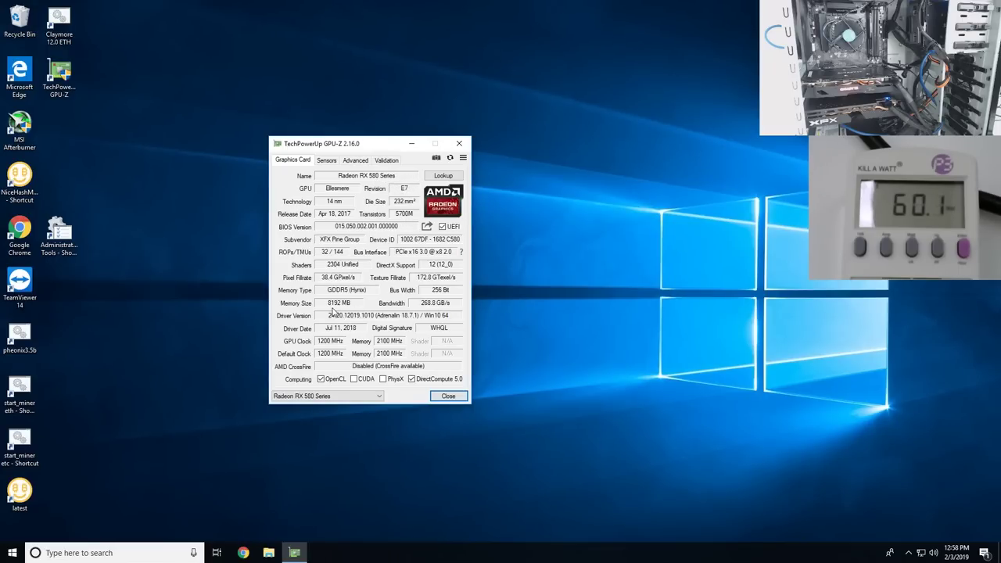
{"action": "left_click", "coordinate": [352, 396]}
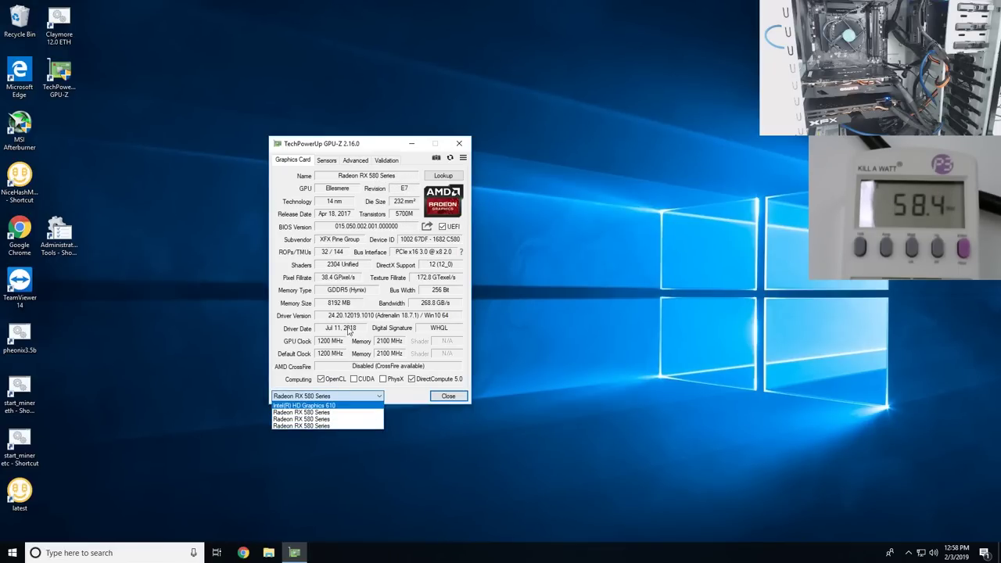
{"action": "left_click", "coordinate": [316, 426]}
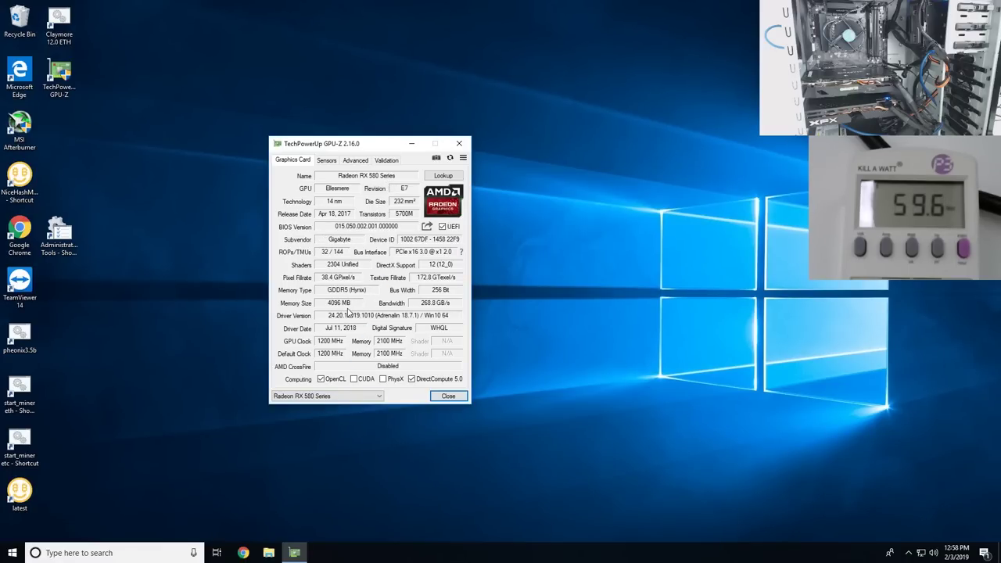
{"action": "left_click", "coordinate": [342, 396]}
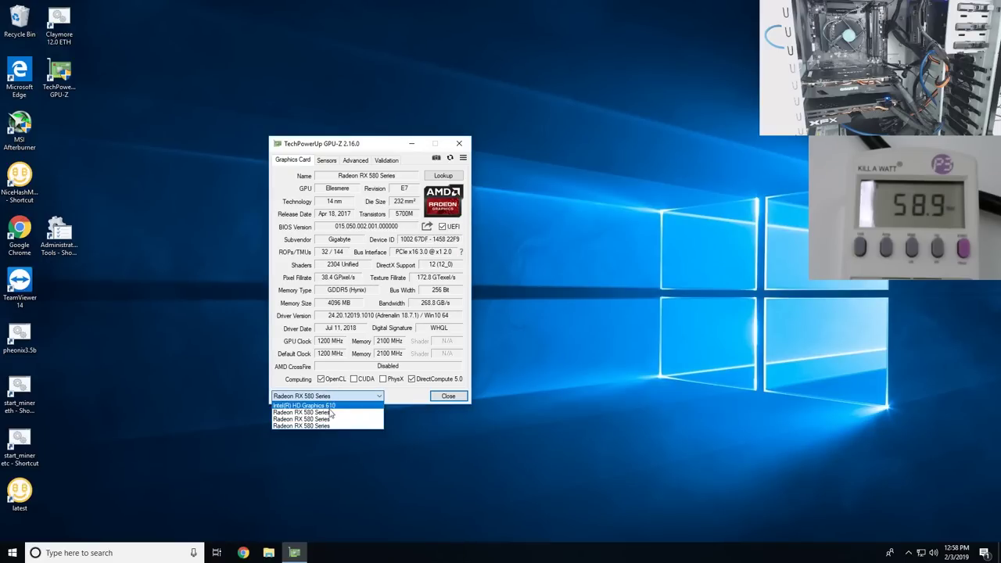
{"action": "left_click", "coordinate": [328, 416]}
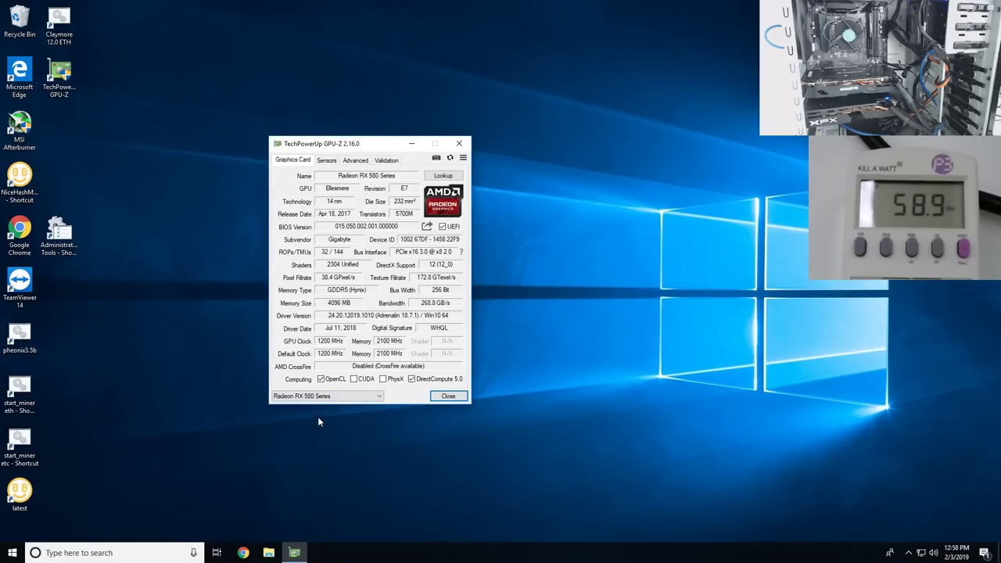
Create a folder named Bios on the desktop and place it beside the existing shortcut icons.
{"action": "right_click", "coordinate": [151, 332]}
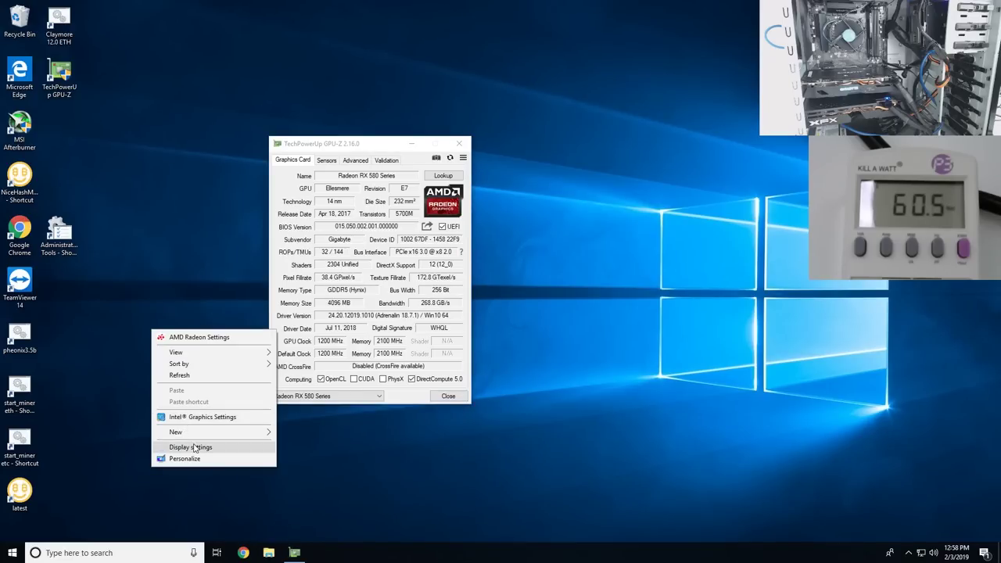
{"action": "mouse_move", "coordinate": [250, 432]}
{"action": "left_click", "coordinate": [292, 432]}
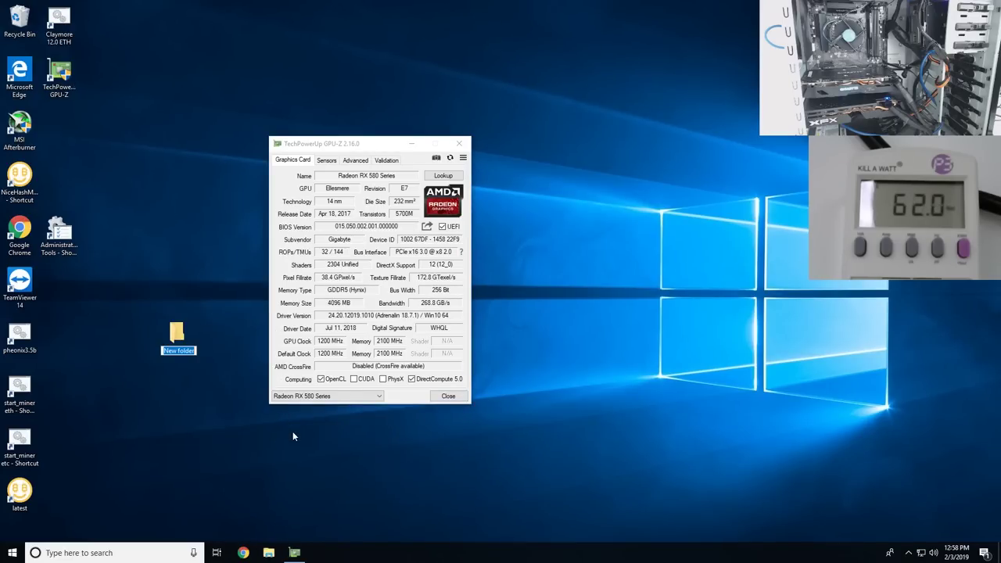
{"action": "type", "text": "Bios"}
{"action": "key", "text": "Return"}
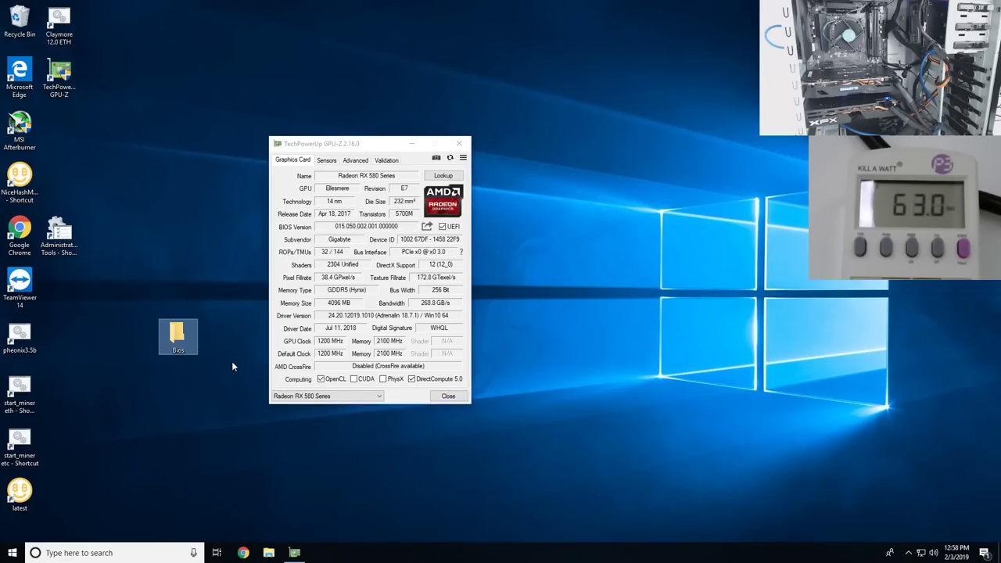
{"action": "left_click_drag", "start_coordinate": [176, 335], "coordinate": [100, 339]}
Create a subfolder named Gigabyte inside the Bios folder.
{"action": "double_click", "coordinate": [100, 339]}
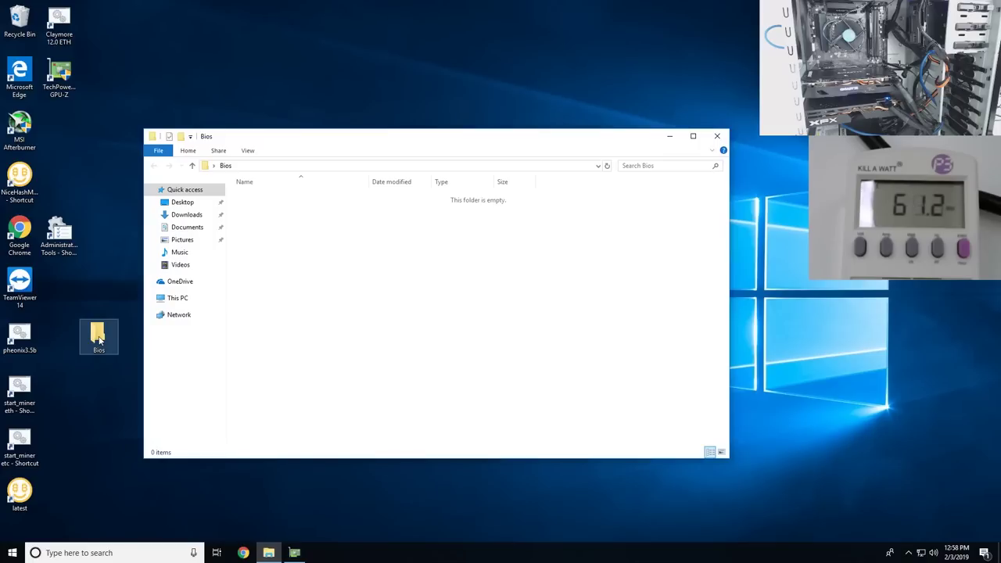
{"action": "right_click", "coordinate": [357, 281]}
{"action": "mouse_move", "coordinate": [438, 419]}
{"action": "left_click", "coordinate": [505, 420]}
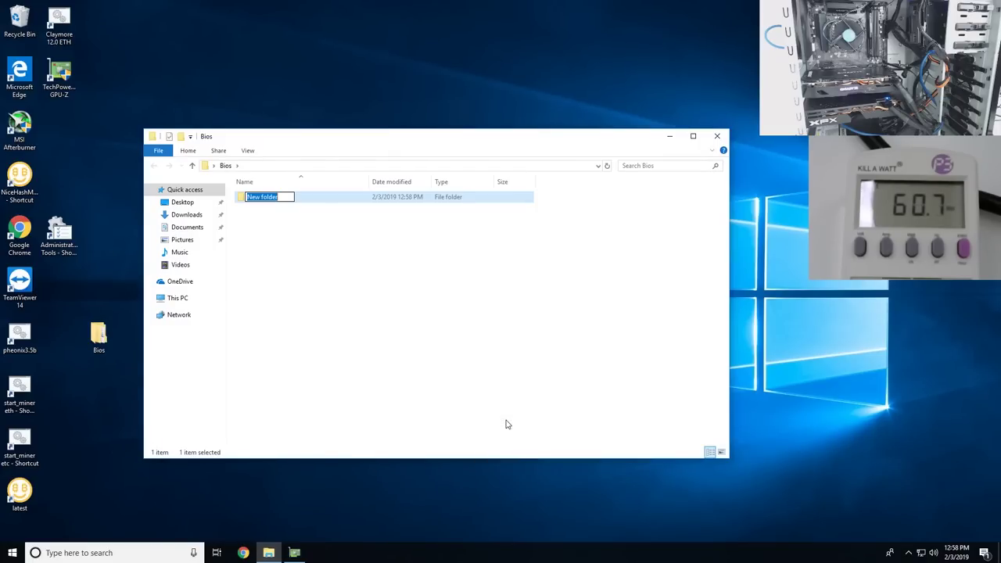
{"action": "type", "text": "Gigabyte"}
{"action": "key", "text": "Return"}
Add a second subfolder named xfx580 to the Bios folder and close the folder window.
{"action": "right_click", "coordinate": [301, 285]}
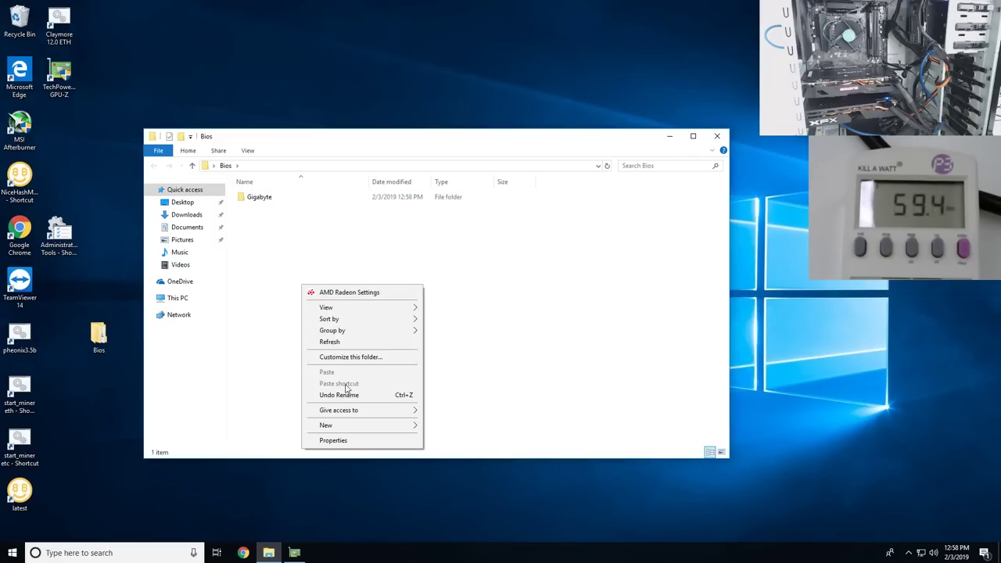
{"action": "left_click", "coordinate": [321, 391]}
{"action": "right_click", "coordinate": [321, 388]}
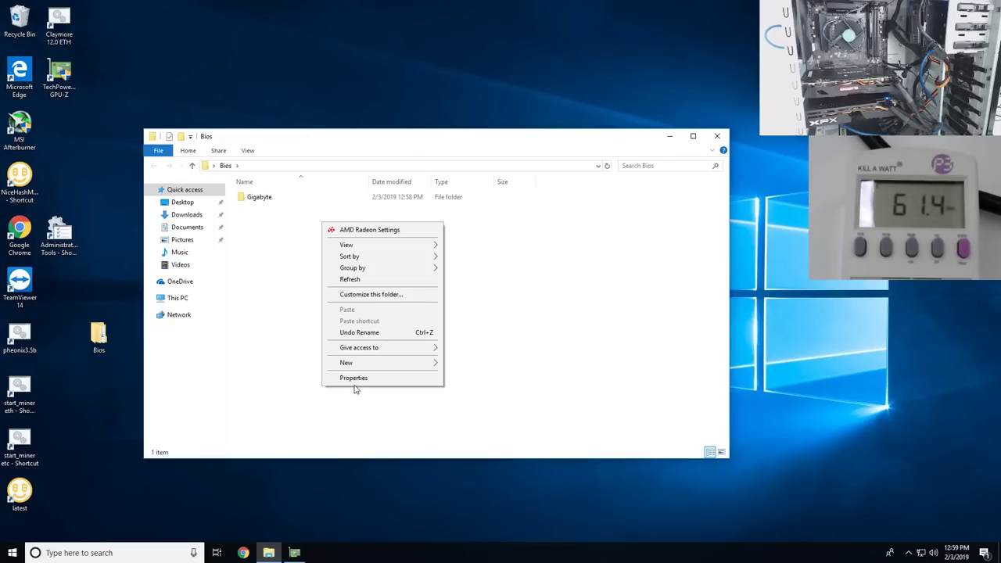
{"action": "mouse_move", "coordinate": [422, 363]}
{"action": "left_click", "coordinate": [463, 363]}
{"action": "type", "text": "xf"}
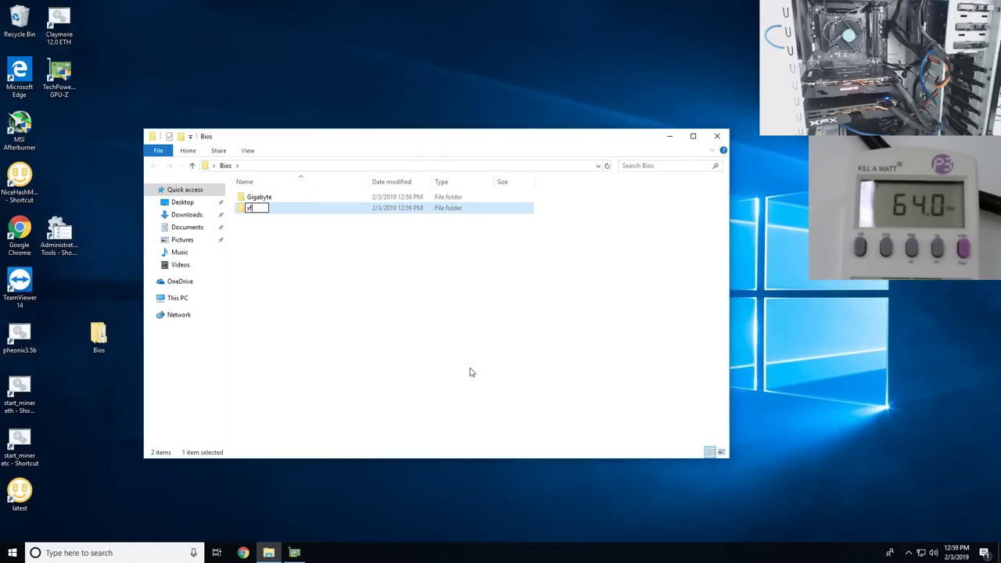
{"action": "type", "text": "x580"}
{"action": "key", "text": "Return"}
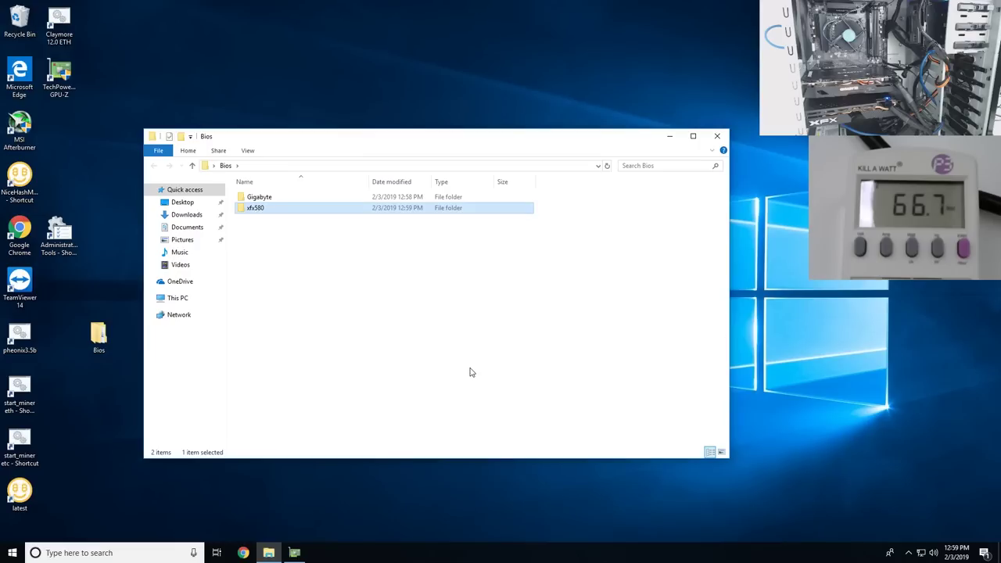
{"action": "left_click", "coordinate": [718, 139]}
Save the first Gigabyte card's BIOS as Ellesmere.rom in the desktop's Bios\Gigabyte folder.
{"action": "left_click", "coordinate": [427, 226]}
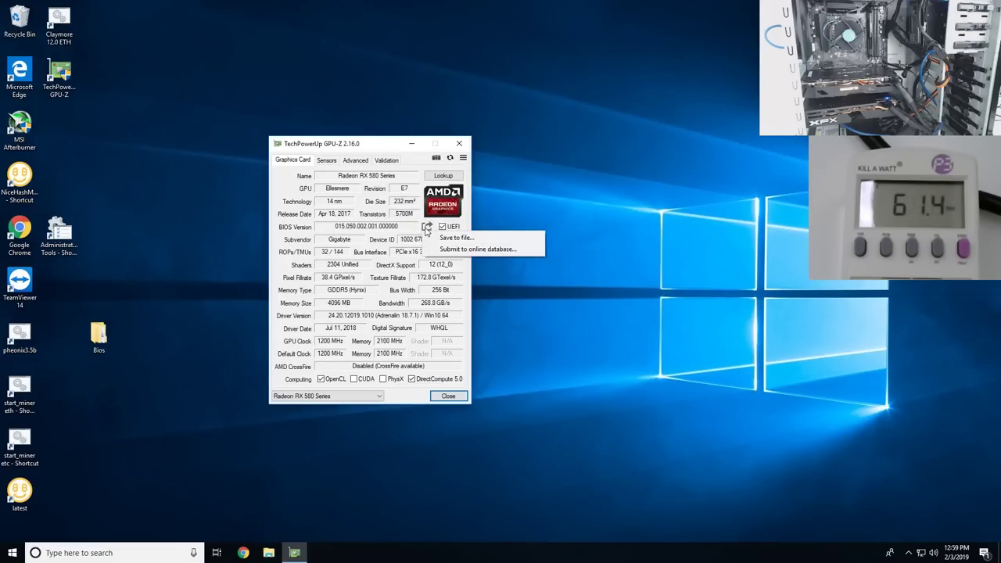
{"action": "left_click", "coordinate": [446, 237]}
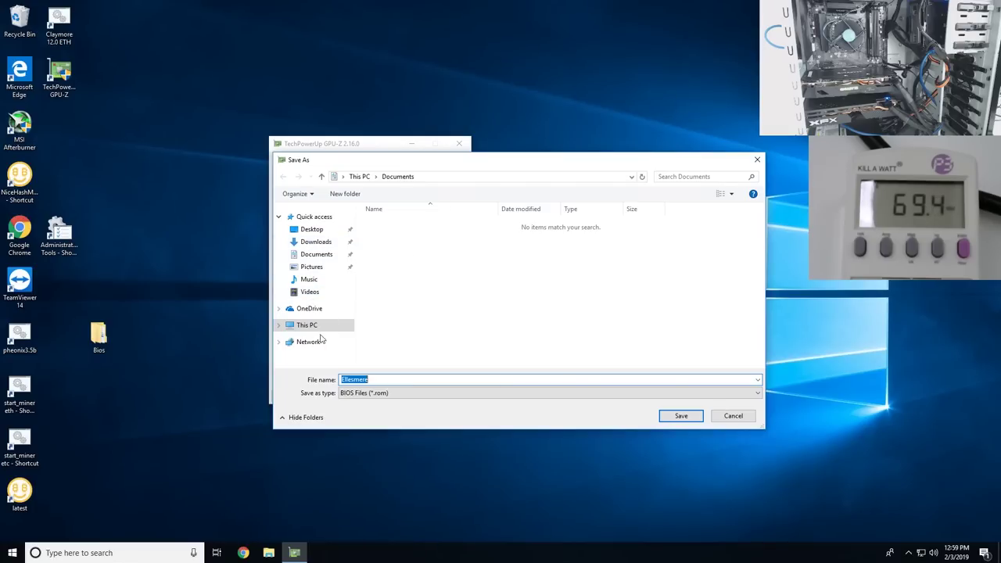
{"action": "left_click", "coordinate": [307, 324]}
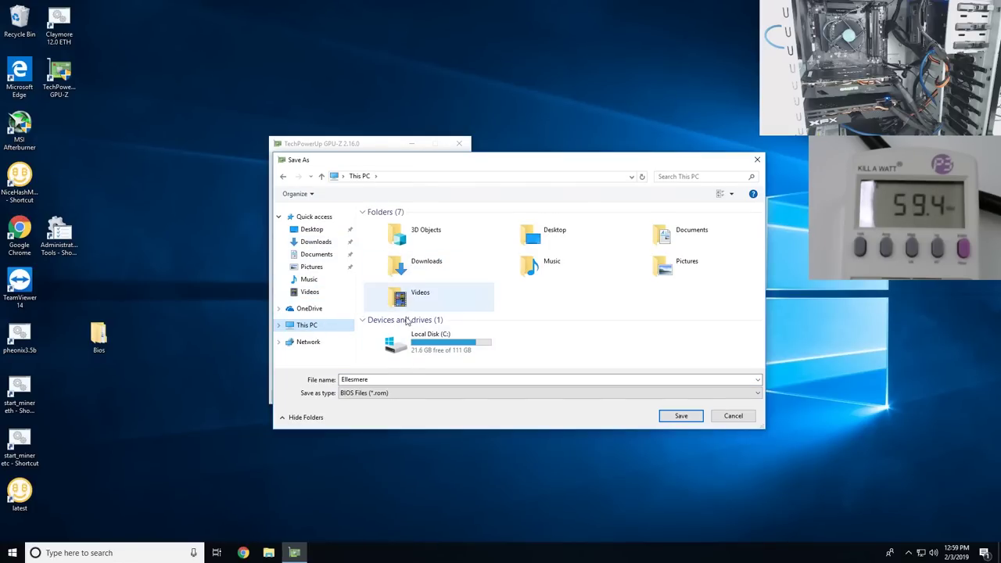
{"action": "left_click", "coordinate": [327, 229]}
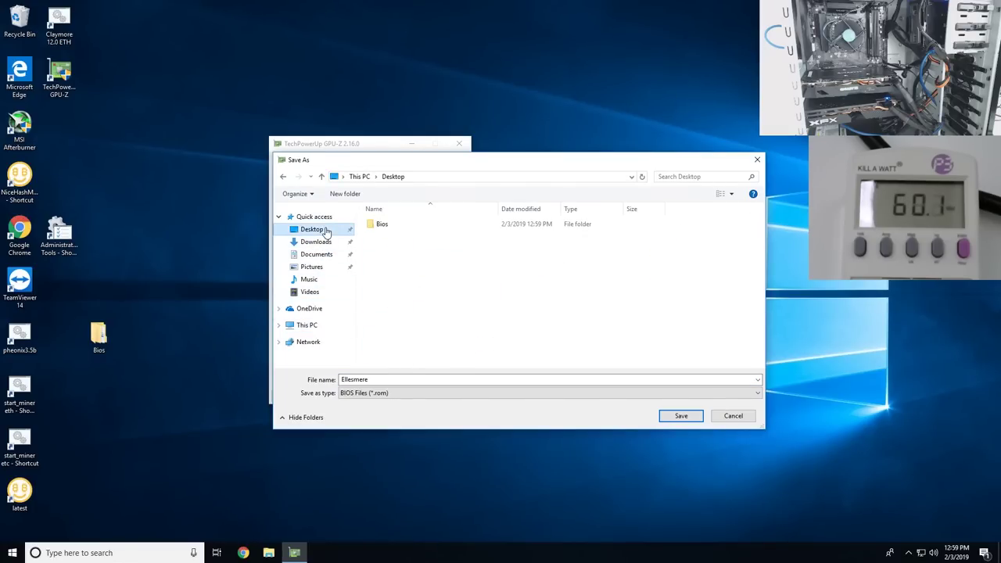
{"action": "double_click", "coordinate": [391, 230]}
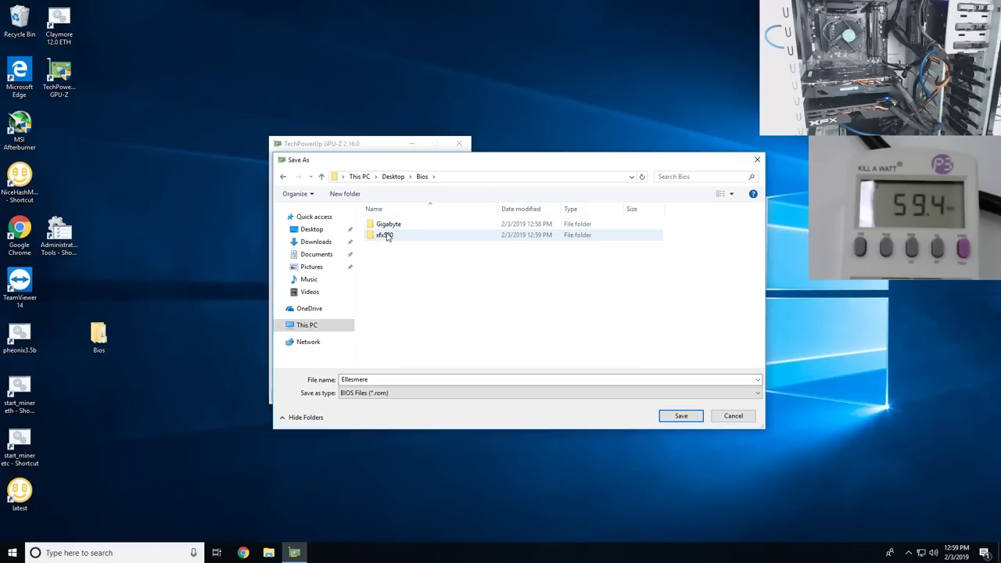
{"action": "left_click_drag", "start_coordinate": [380, 163], "coordinate": [576, 182]}
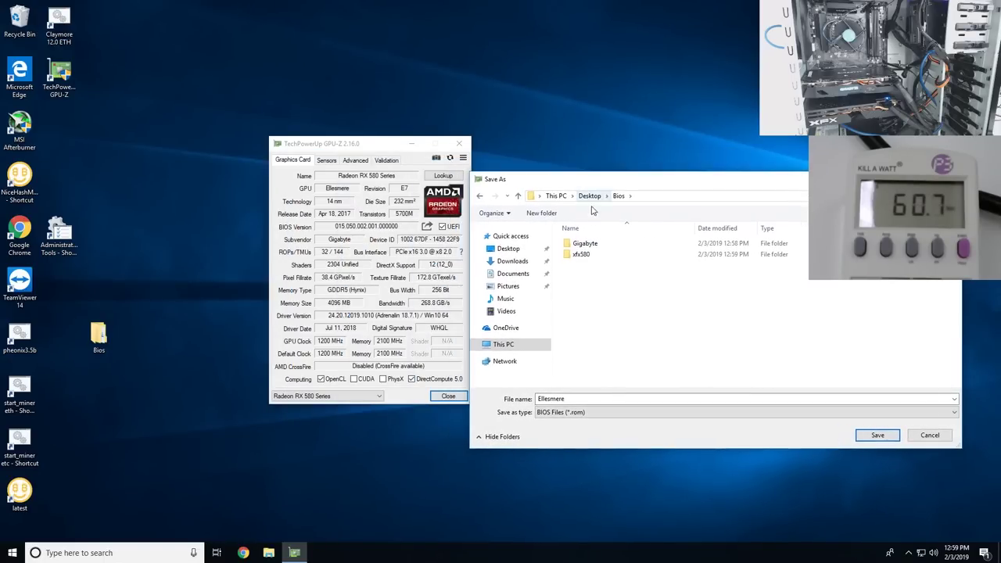
{"action": "double_click", "coordinate": [585, 243]}
{"action": "left_click", "coordinate": [875, 436]}
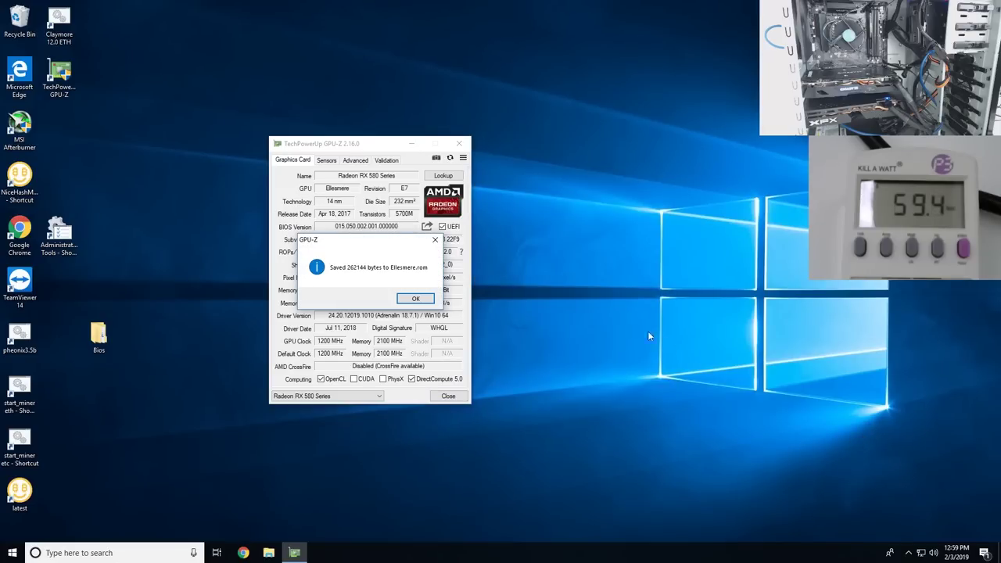
{"action": "left_click", "coordinate": [409, 298]}
Switch to the XFX Radeon RX 580 and try to save its BIOS to a file.
{"action": "left_click", "coordinate": [368, 396]}
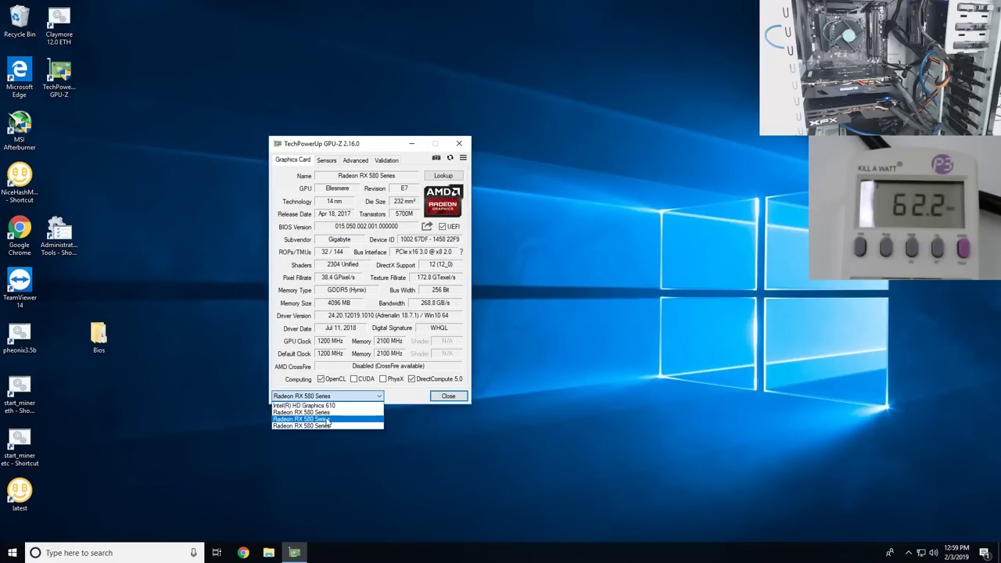
{"action": "left_click", "coordinate": [332, 418]}
{"action": "left_click", "coordinate": [427, 226]}
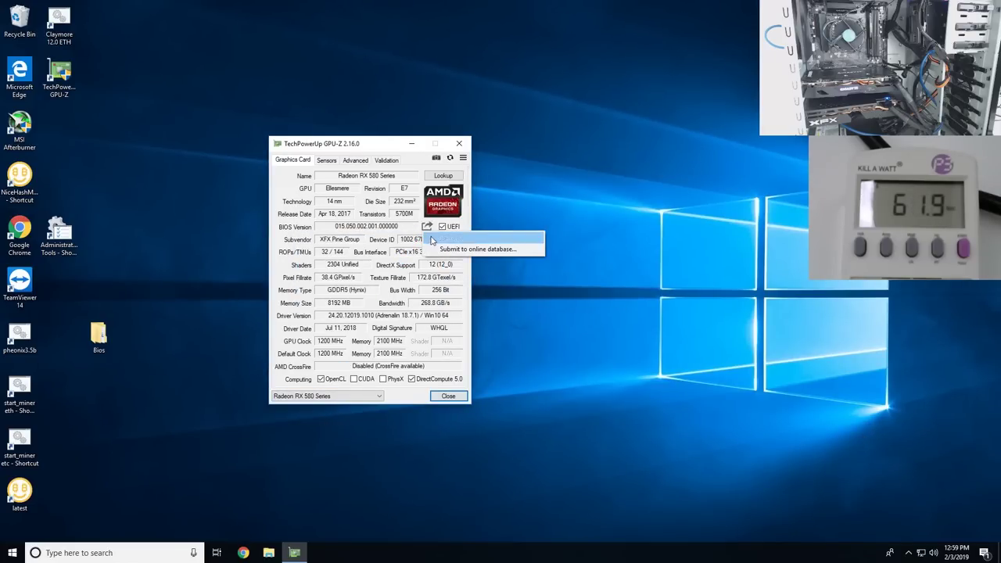
{"action": "left_click", "coordinate": [457, 233]}
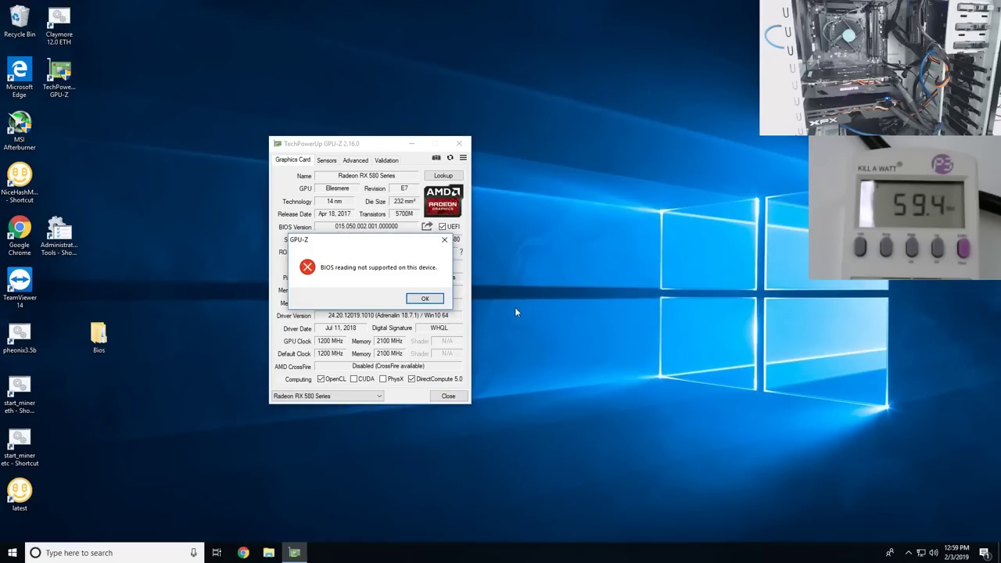
{"action": "left_click", "coordinate": [426, 303]}
Retry saving the XFX card's BIOS to a file.
{"action": "left_click", "coordinate": [327, 396]}
{"action": "left_click", "coordinate": [330, 424]}
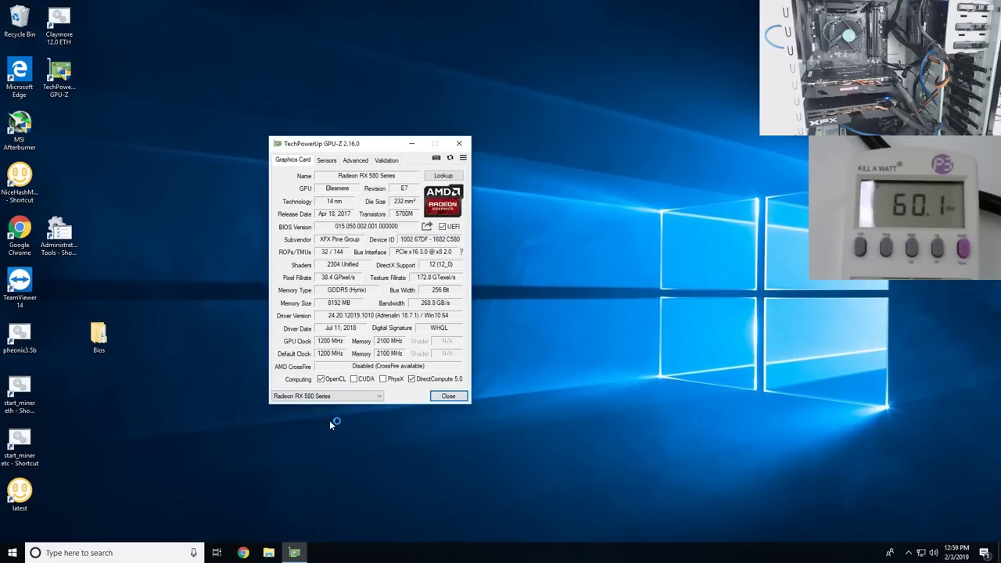
{"action": "left_click", "coordinate": [428, 227]}
{"action": "left_click", "coordinate": [450, 235]}
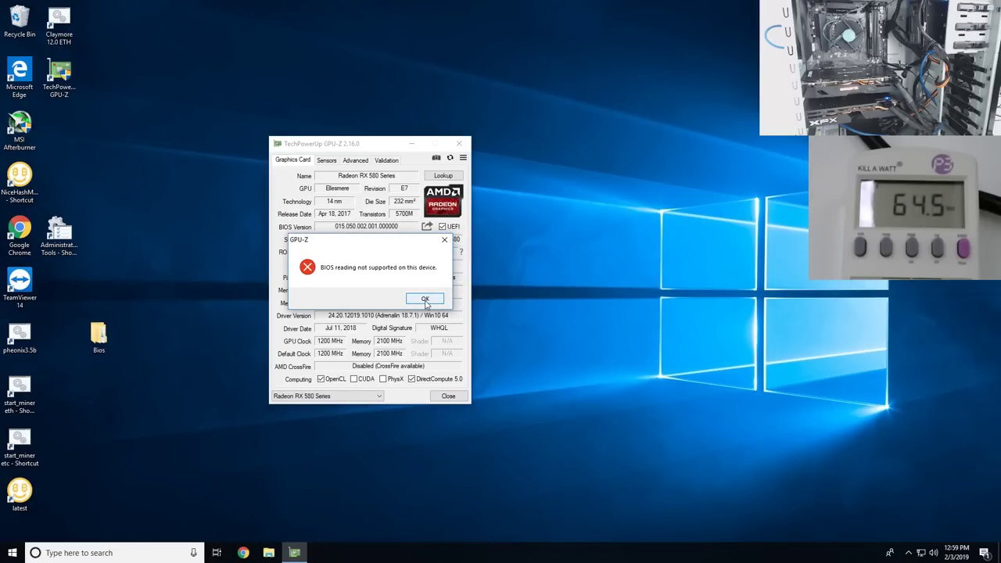
{"action": "left_click", "coordinate": [425, 300]}
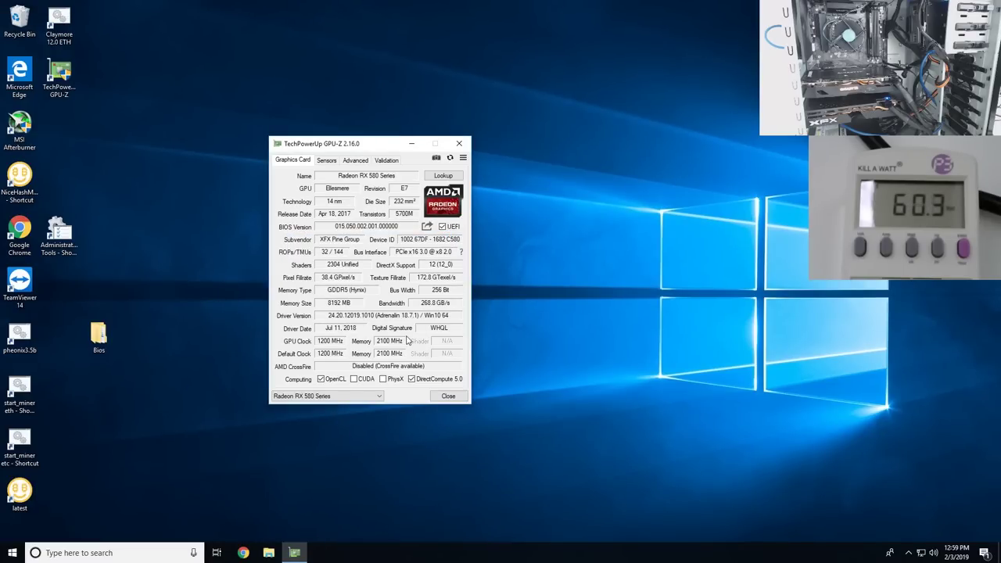
{"action": "left_click", "coordinate": [321, 396]}
{"action": "left_click", "coordinate": [320, 425]}
{"action": "left_click", "coordinate": [426, 226]}
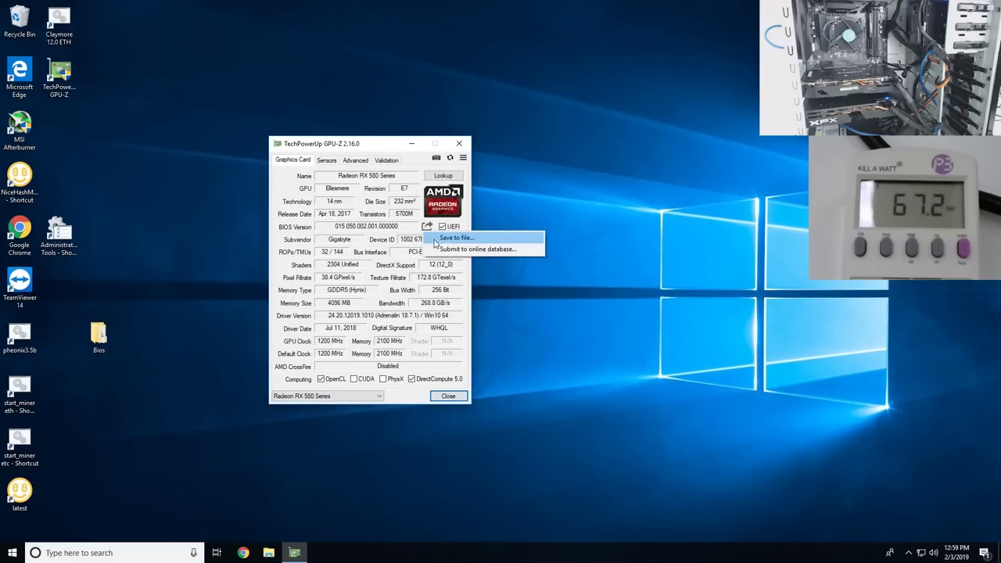
{"action": "left_click", "coordinate": [454, 240]}
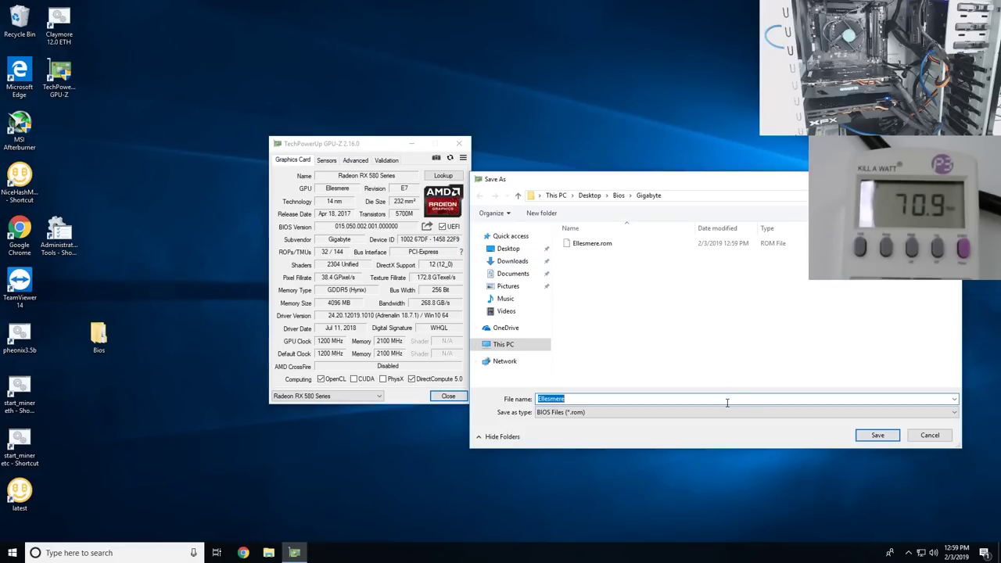
{"action": "left_click", "coordinate": [930, 438]}
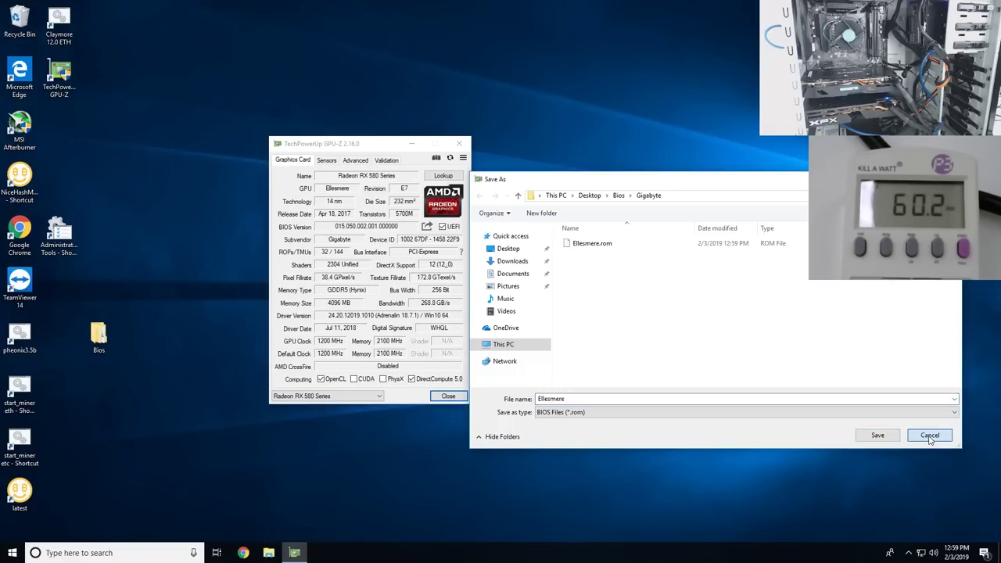
Close GPU-Z without switching to another graphics card.
{"action": "left_click", "coordinate": [335, 397]}
{"action": "left_click", "coordinate": [399, 397]}
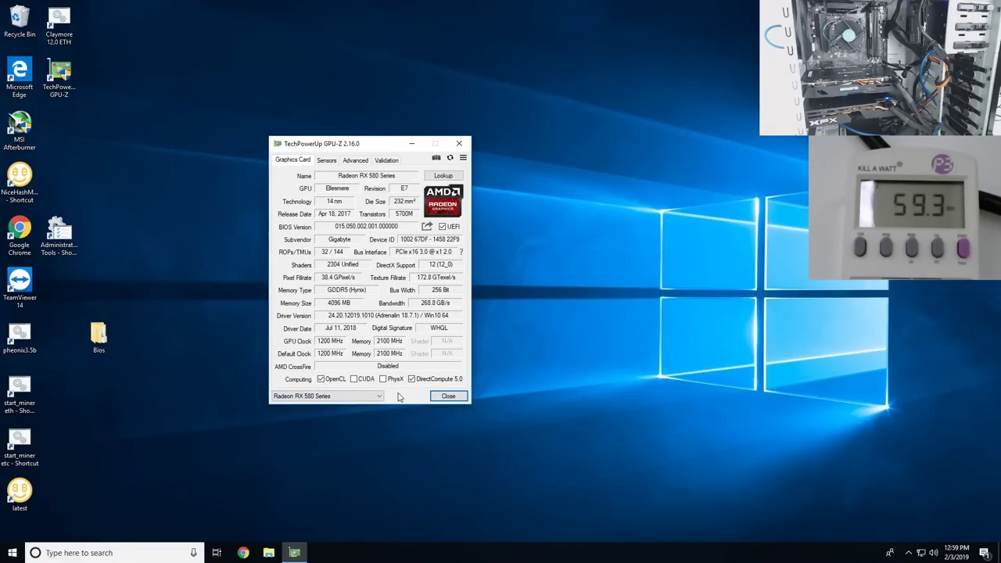
{"action": "left_click", "coordinate": [443, 397]}
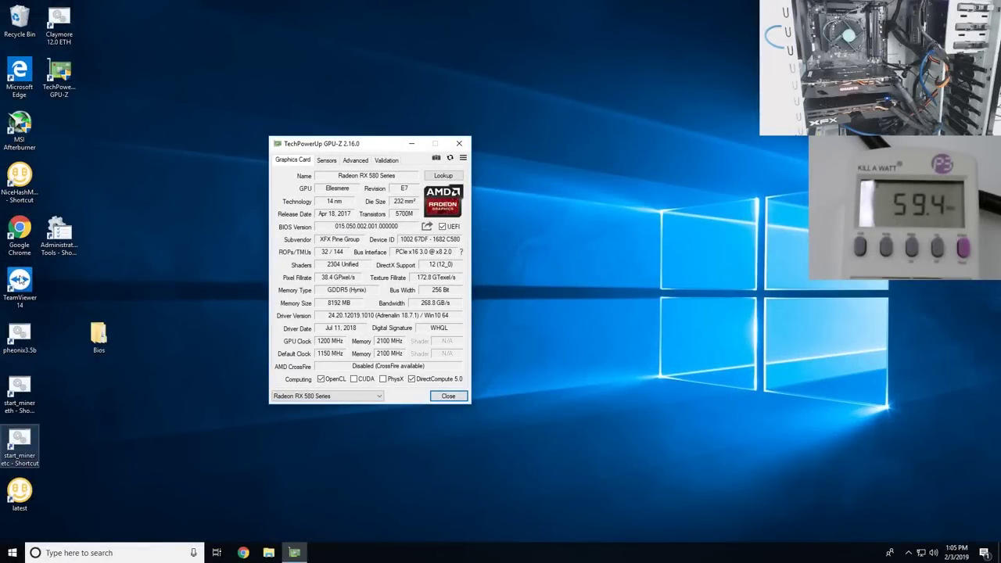
Save the XFX card's BIOS as Ellesmere.rom in the desktop's Bios\xfx580 folder and close GPU-Z.
{"action": "left_click", "coordinate": [356, 397]}
{"action": "left_click", "coordinate": [327, 420]}
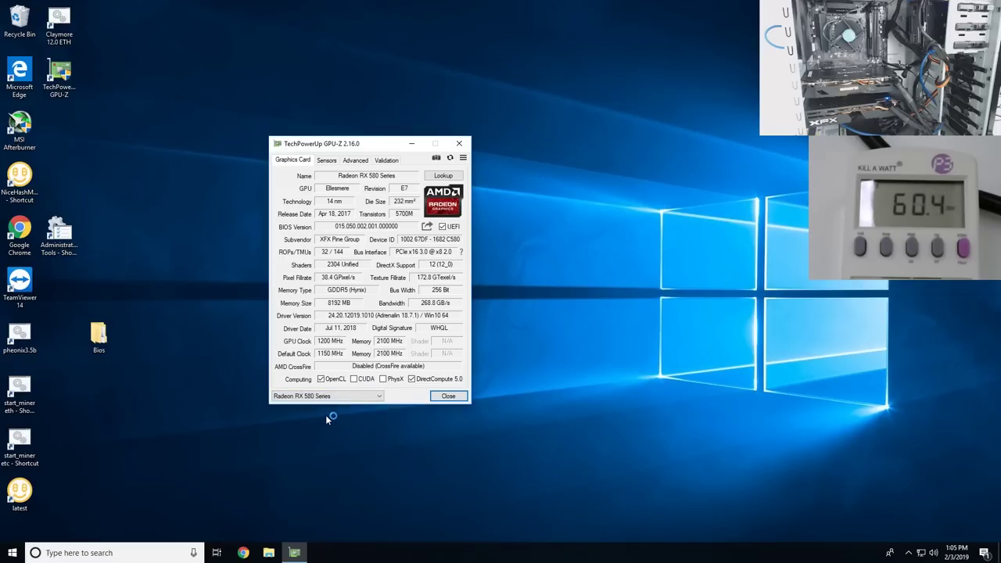
{"action": "left_click", "coordinate": [430, 228]}
{"action": "left_click", "coordinate": [440, 237]}
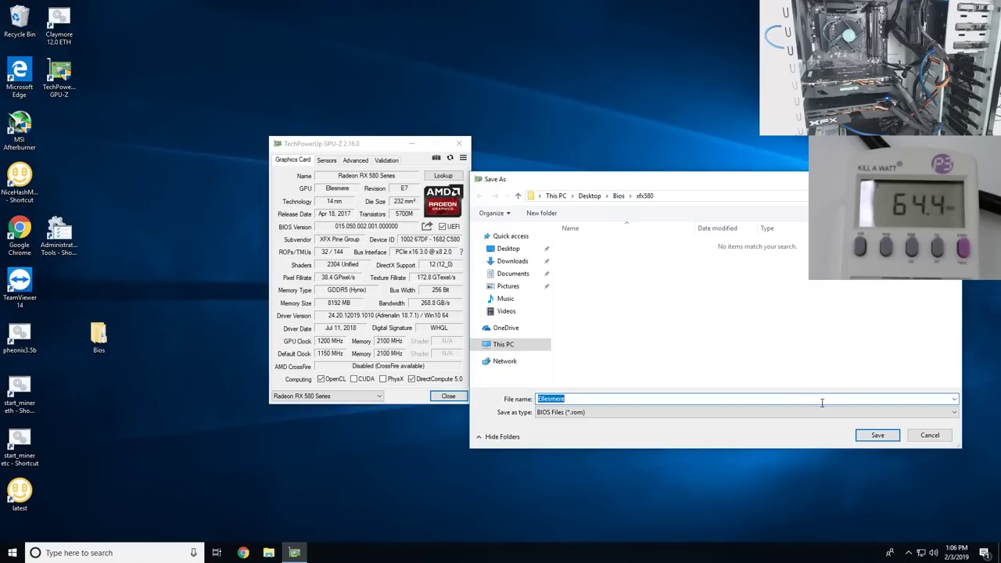
{"action": "left_click", "coordinate": [874, 435]}
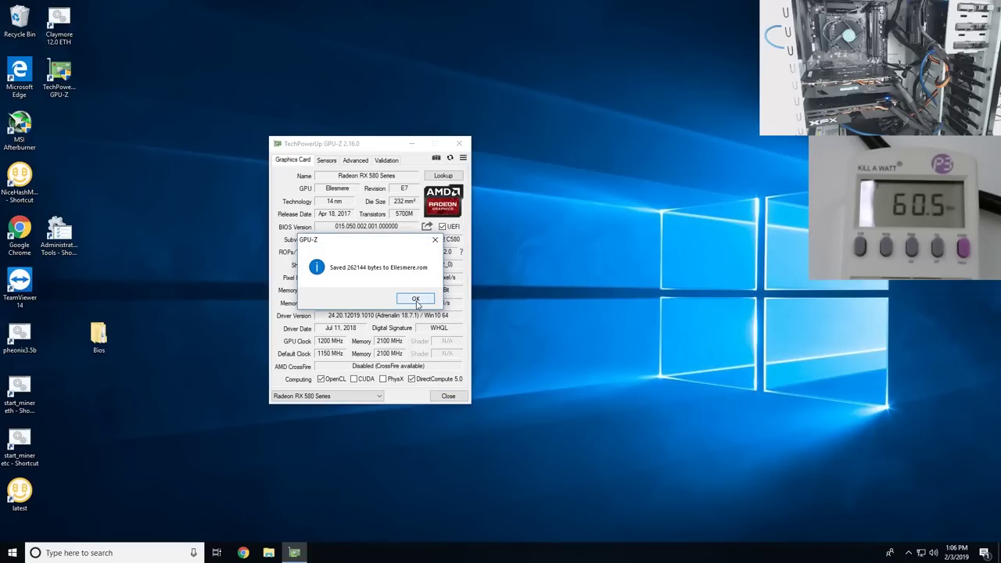
{"action": "left_click", "coordinate": [416, 300]}
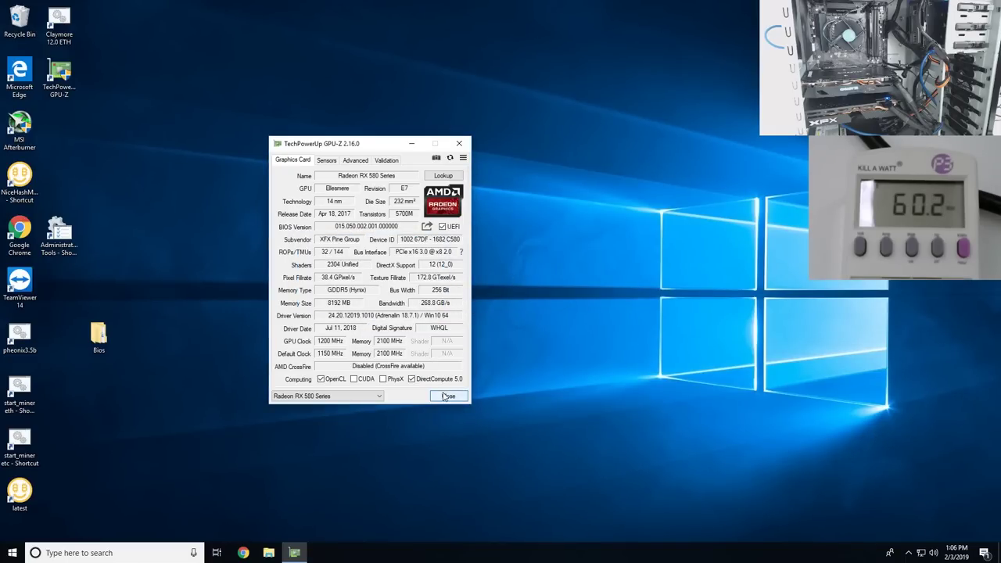
{"action": "left_click", "coordinate": [448, 396]}
Run SRBPolaris as administrator from the SRBPolarisV3.5 folder in Downloads.
{"action": "left_click", "coordinate": [266, 552]}
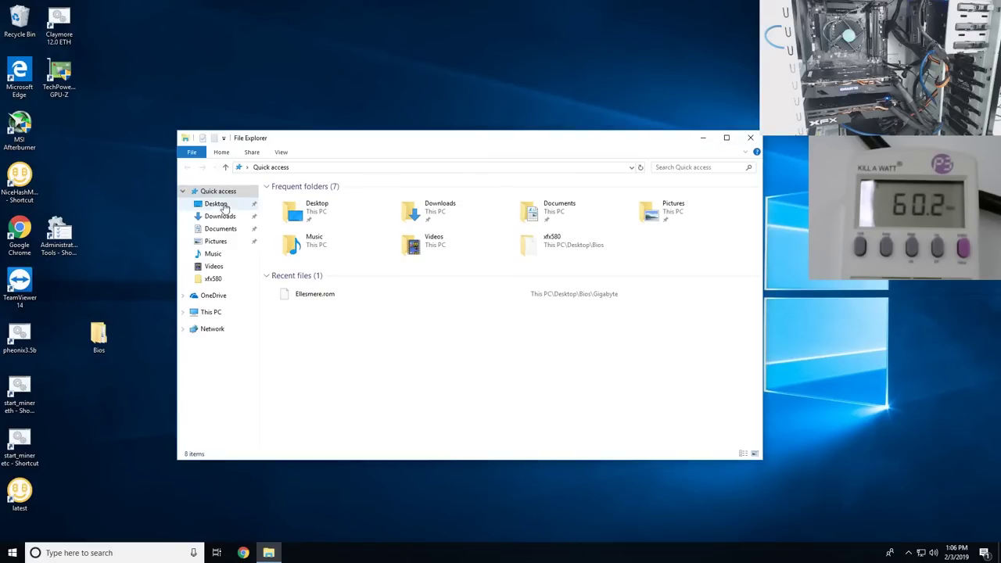
{"action": "left_click", "coordinate": [220, 216]}
{"action": "double_click", "coordinate": [304, 275]}
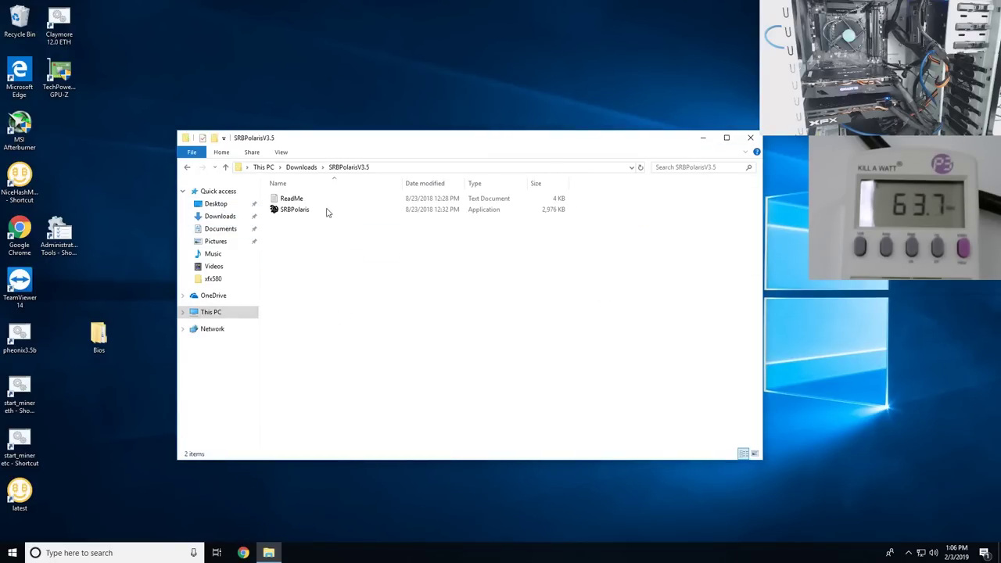
{"action": "right_click", "coordinate": [302, 211]}
{"action": "left_click", "coordinate": [329, 229]}
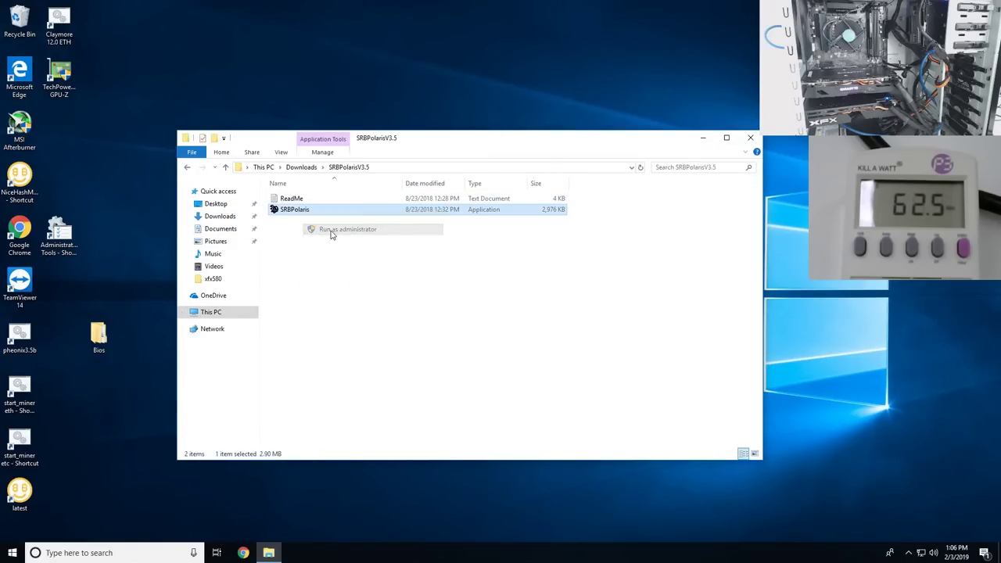
{"action": "left_click", "coordinate": [457, 353]}
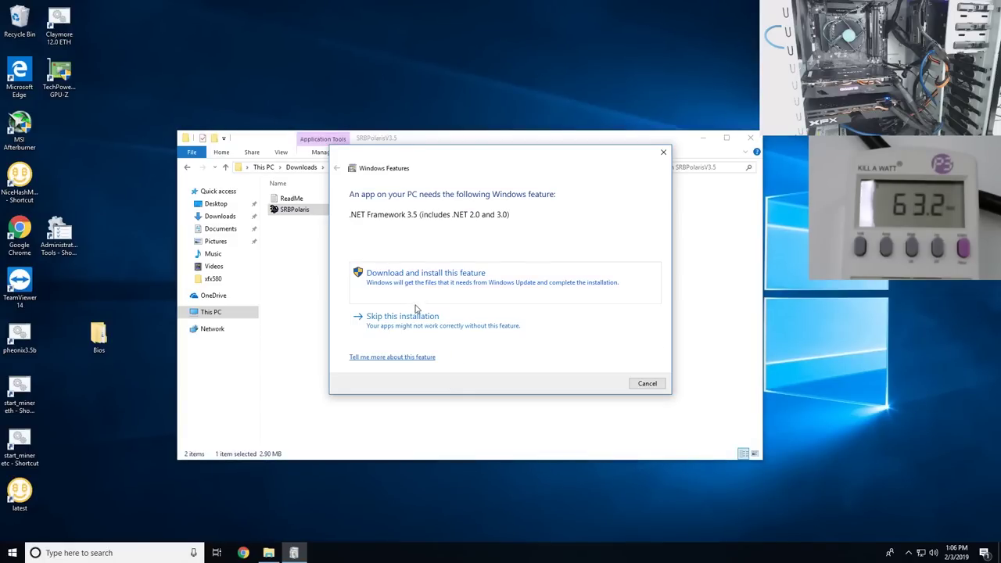
Install the required .NET Framework 3.5 feature and run SRBPolaris as administrator again.
{"action": "left_click", "coordinate": [413, 286]}
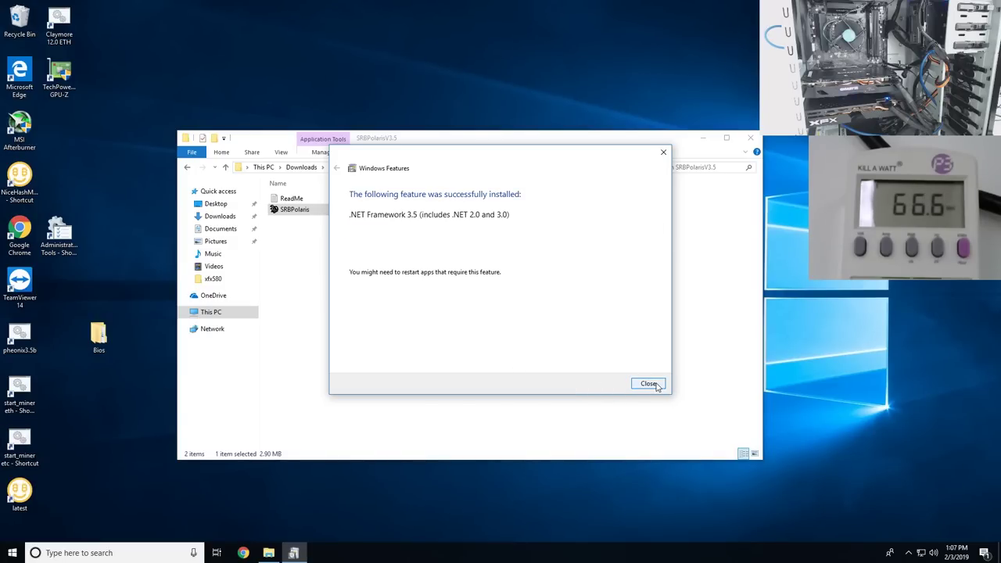
{"action": "left_click", "coordinate": [657, 384]}
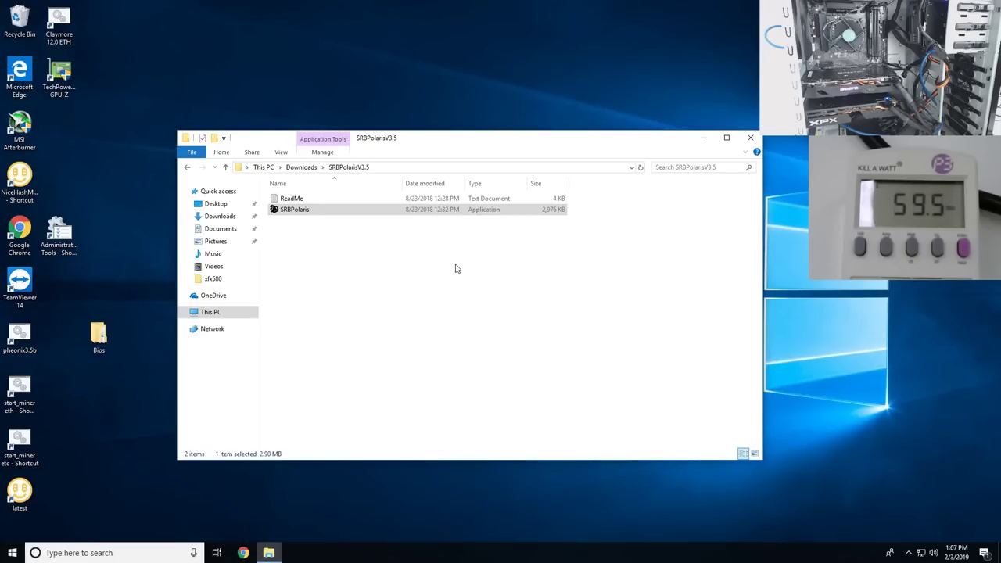
{"action": "right_click", "coordinate": [306, 211]}
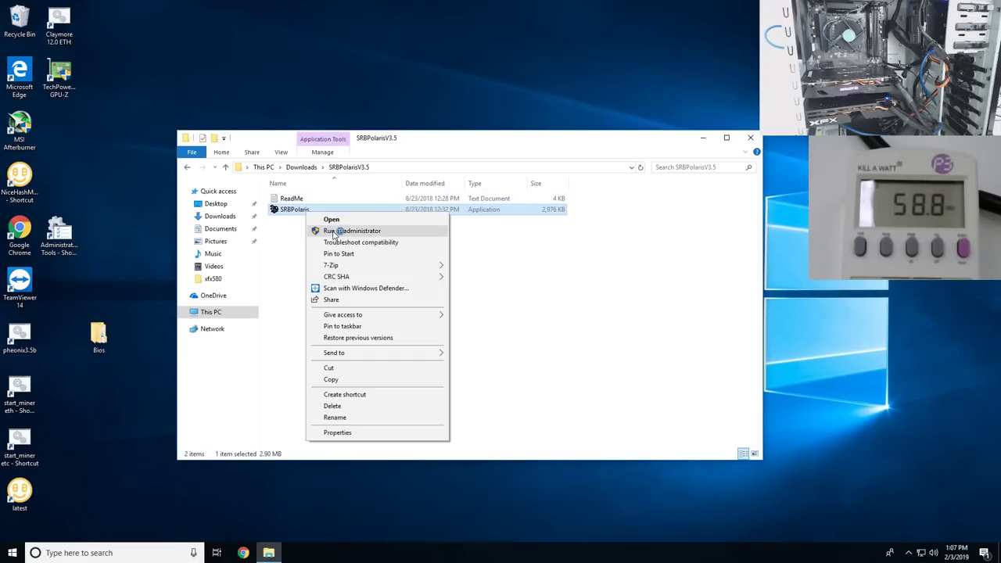
{"action": "left_click", "coordinate": [334, 231]}
{"action": "left_click", "coordinate": [464, 355]}
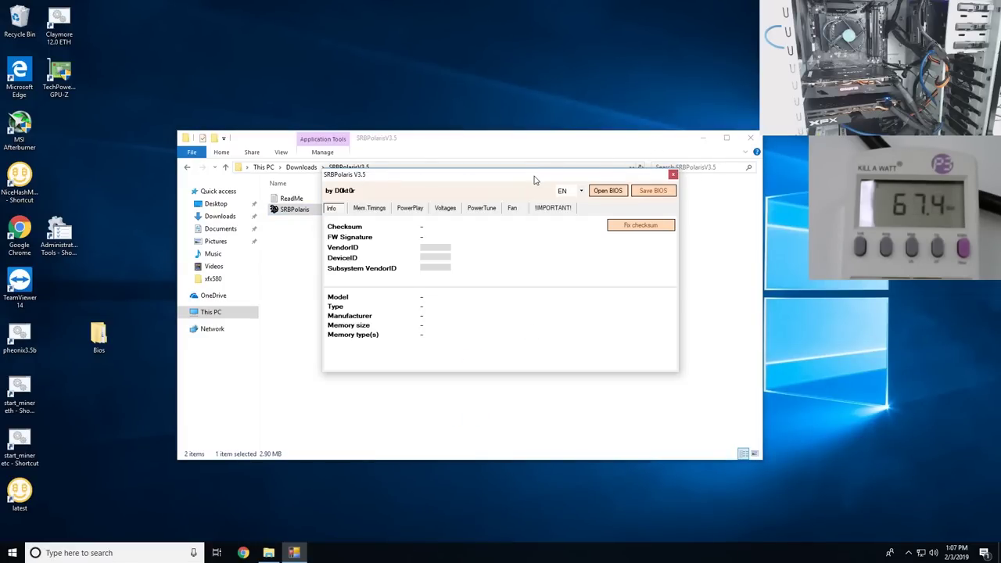
Load Ellesmere.rom from the desktop's Bios\Gigabyte folder into SRBPolaris.
{"action": "left_click_drag", "start_coordinate": [535, 180], "coordinate": [519, 238]}
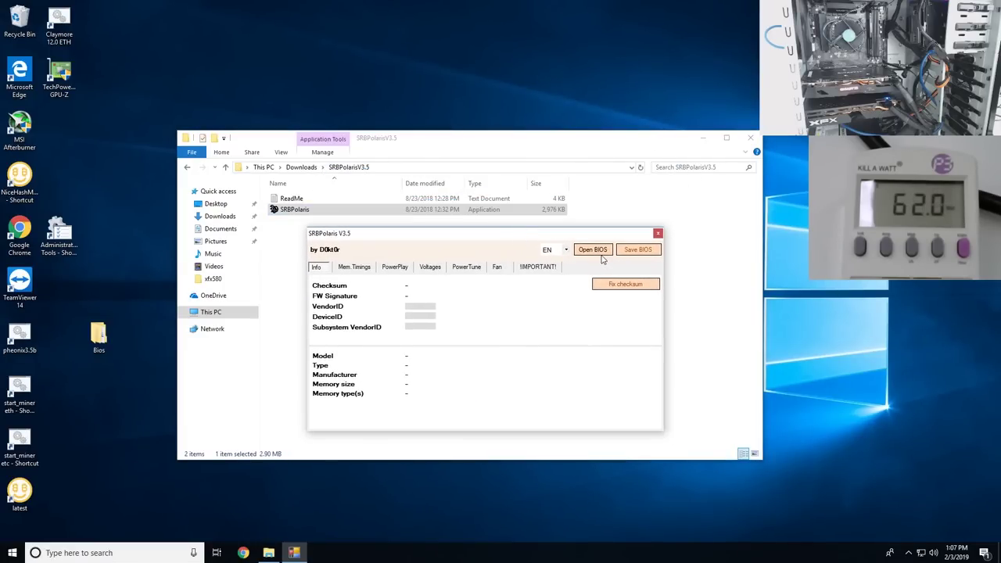
{"action": "left_click", "coordinate": [599, 251]}
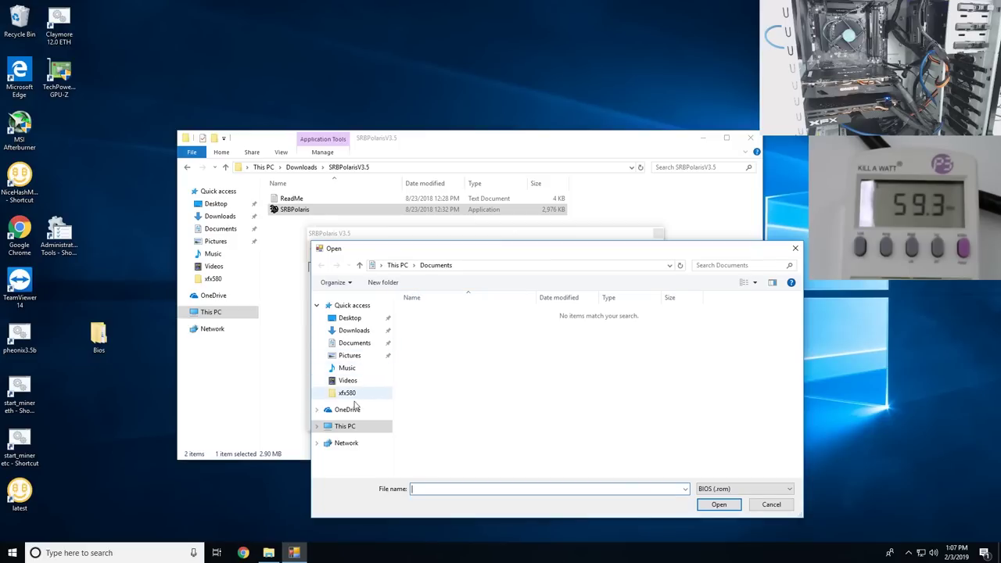
{"action": "left_click", "coordinate": [349, 394]}
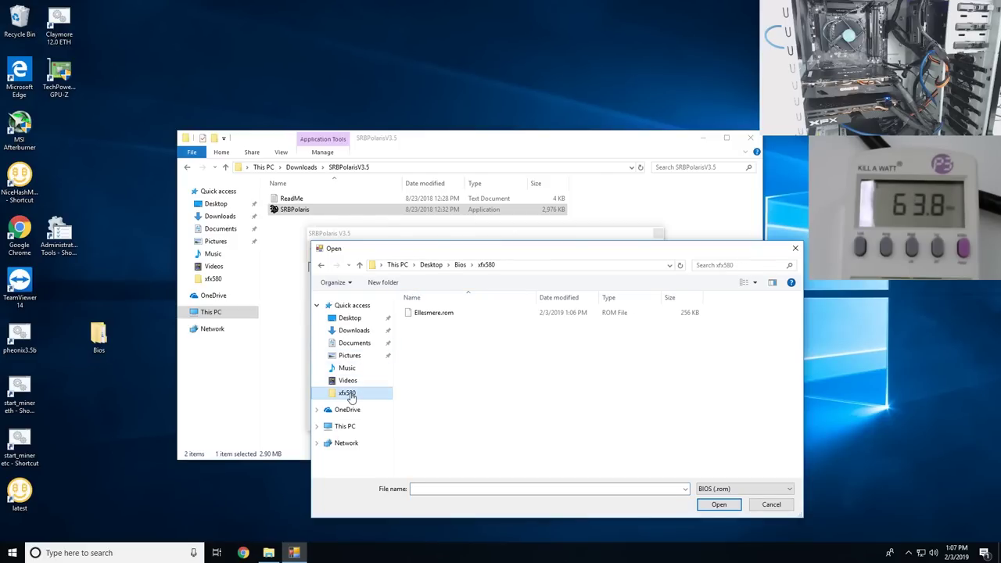
{"action": "left_click", "coordinate": [460, 264]}
{"action": "double_click", "coordinate": [430, 314]}
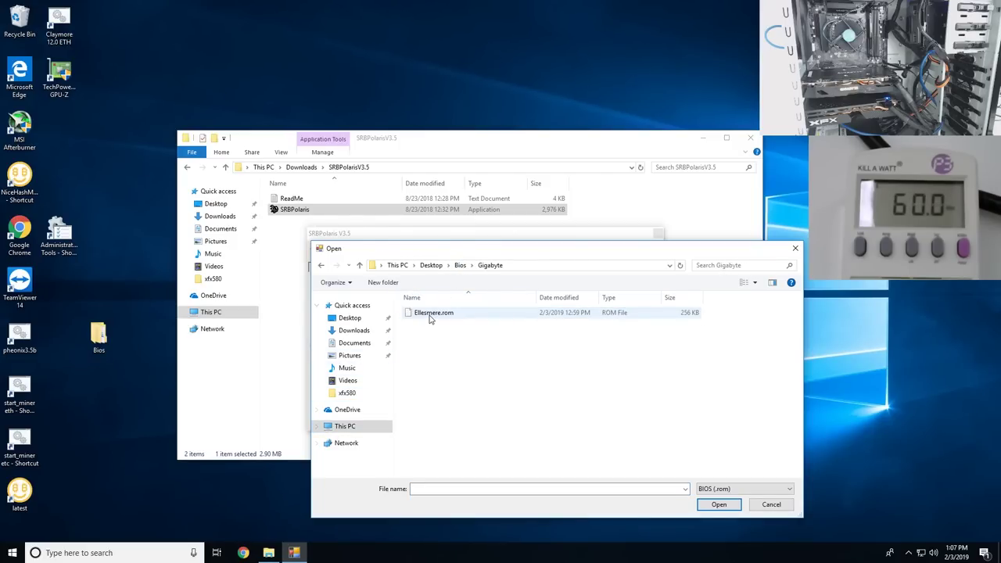
{"action": "double_click", "coordinate": [431, 314]}
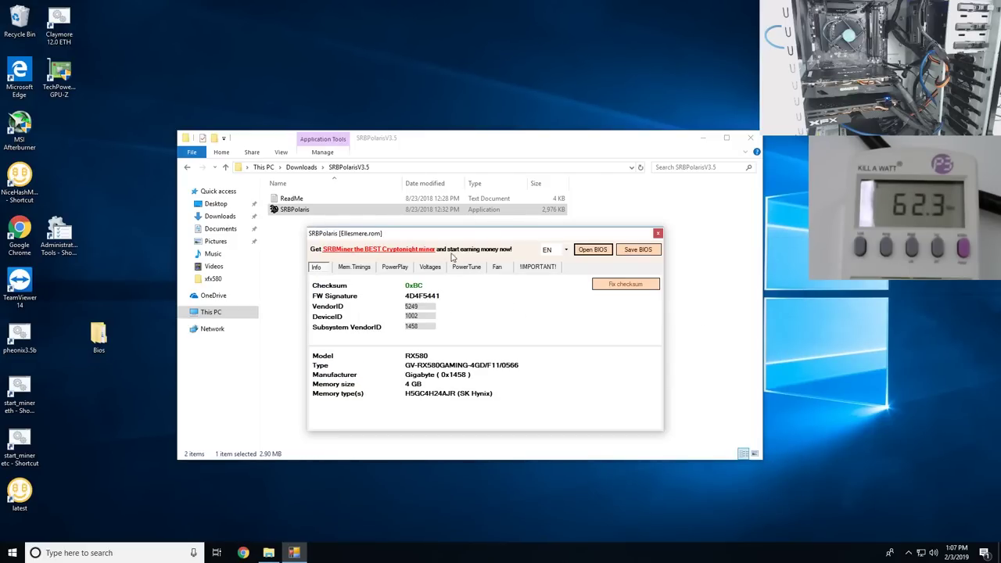
{"action": "left_click_drag", "start_coordinate": [451, 234], "coordinate": [432, 232]}
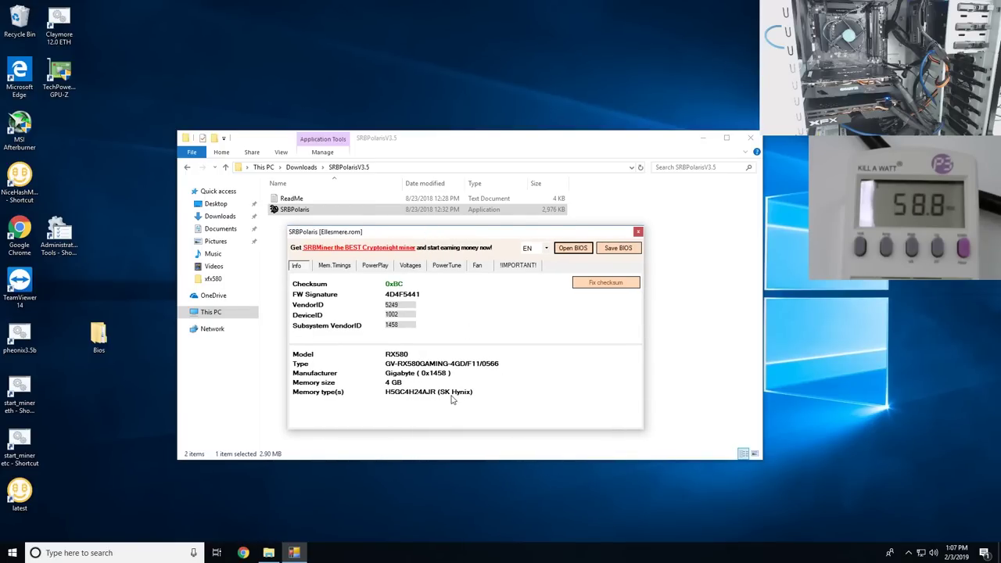
Examine the Gigabyte BIOS's memory timing straps, particularly the 1425 strap, and its PowerPlay frequencies.
{"action": "left_click", "coordinate": [336, 267]}
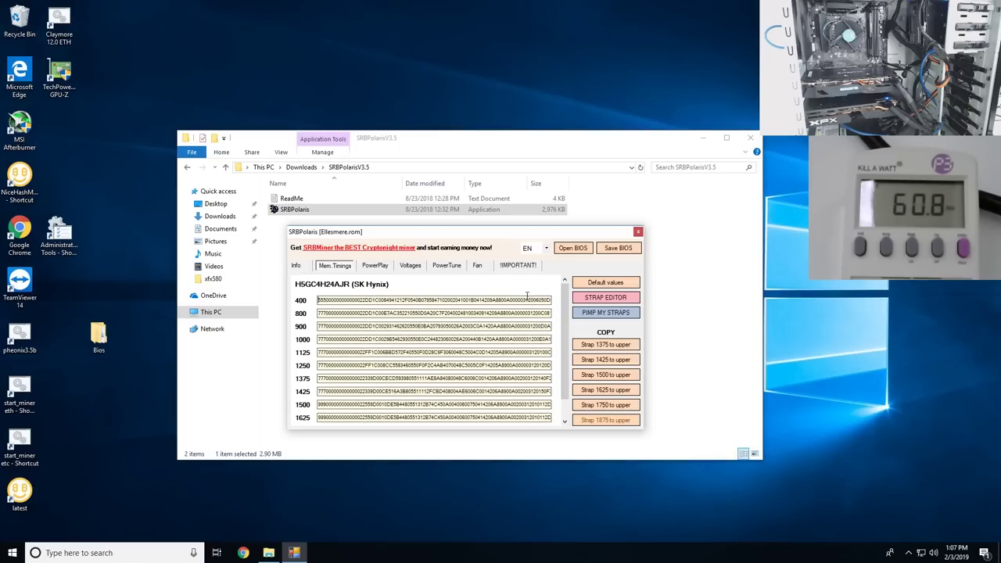
{"action": "scroll", "coordinate": [438, 368], "scroll_direction": "down", "scroll_amount": 1}
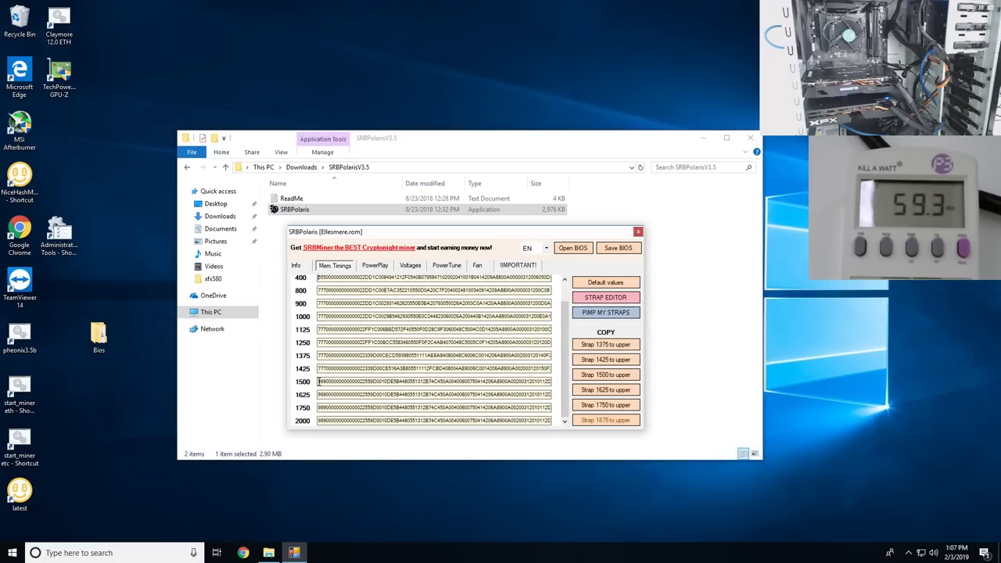
{"action": "double_click", "coordinate": [525, 368]}
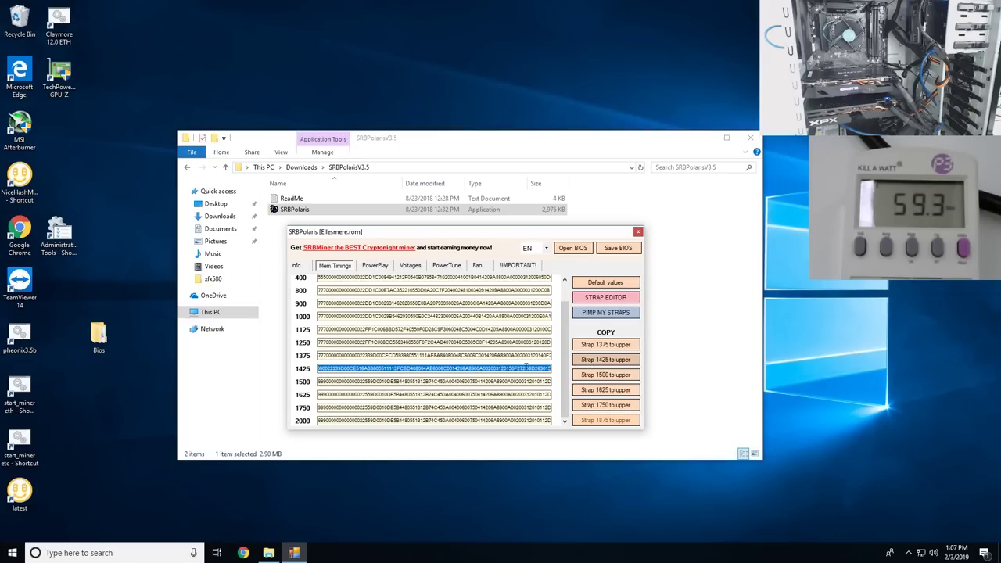
{"action": "left_click", "coordinate": [325, 368]}
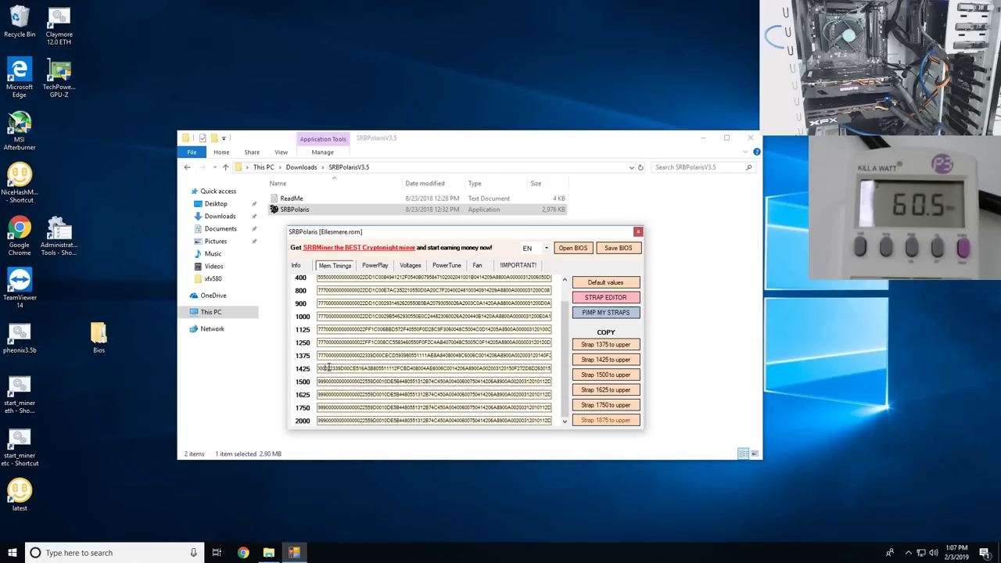
{"action": "left_click_drag", "start_coordinate": [327, 368], "coordinate": [287, 373]}
{"action": "left_click", "coordinate": [318, 368]}
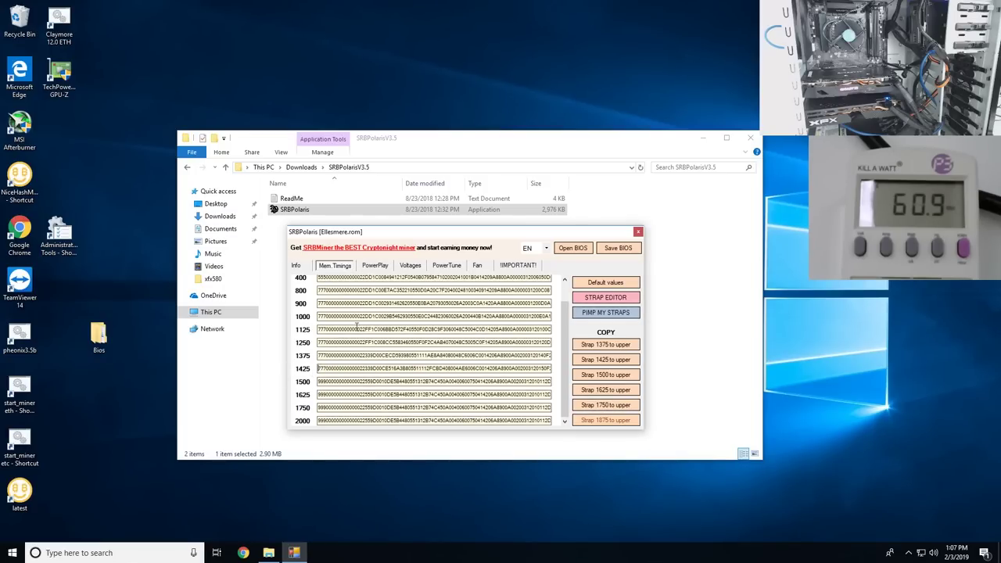
{"action": "left_click", "coordinate": [383, 268]}
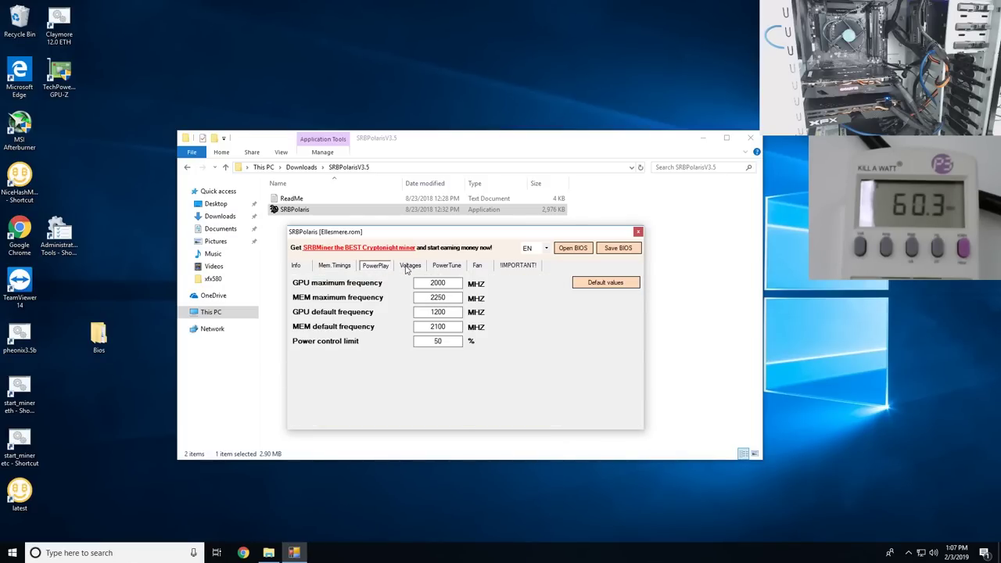
Set the GPU voltage (VDDC) for the 1200 MHz state to 825 mV.
{"action": "left_click", "coordinate": [408, 269]}
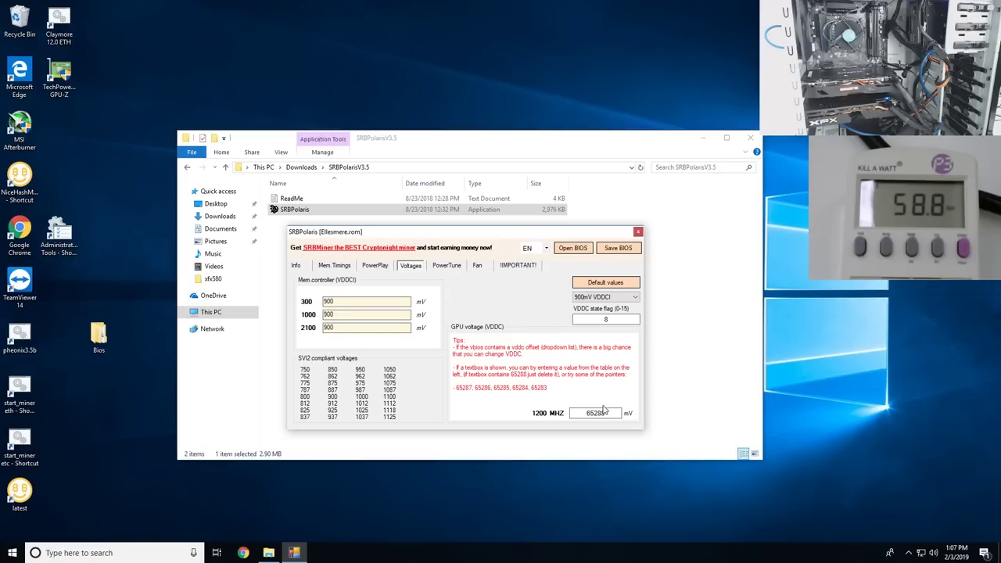
{"action": "left_click_drag", "start_coordinate": [604, 412], "coordinate": [568, 413]}
{"action": "left_click", "coordinate": [611, 413]}
{"action": "double_click", "coordinate": [611, 413]}
{"action": "left_click", "coordinate": [615, 414]}
{"action": "left_click_drag", "start_coordinate": [611, 413], "coordinate": [560, 420]}
{"action": "type", "text": "8"}
{"action": "type", "text": "50"}
{"action": "type", "text": "82"}
Set the PowerPlay default memory frequency to 1900 MHz and the default GPU frequency to 1100 MHz.
{"action": "left_click", "coordinate": [376, 268]}
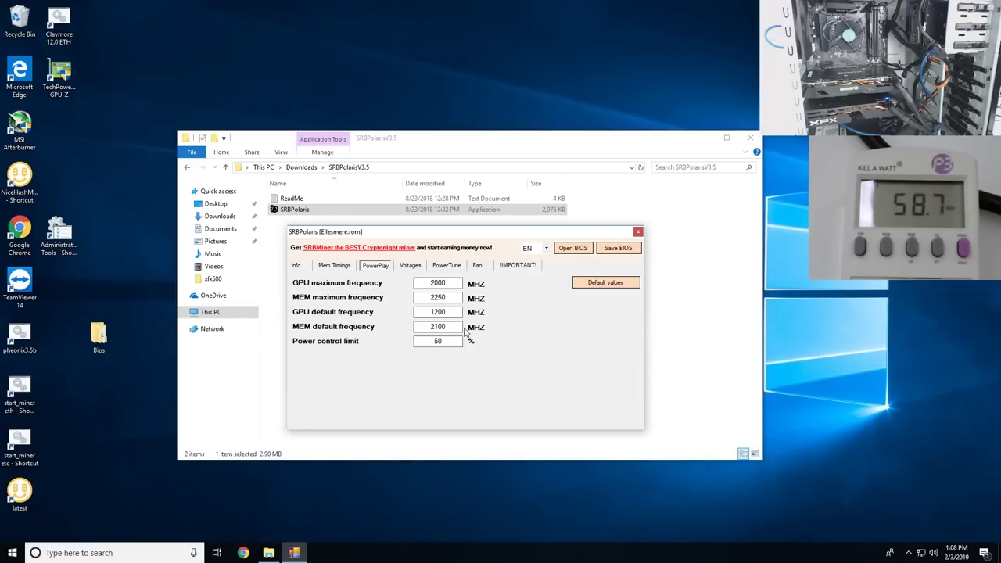
{"action": "left_click_drag", "start_coordinate": [456, 329], "coordinate": [399, 330]}
{"action": "type", "text": "1900"}
{"action": "left_click_drag", "start_coordinate": [454, 314], "coordinate": [406, 316]}
{"action": "type", "text": "1"}
Save the modified BIOS as bios1 in the desktop's Bios\Gigabyte folder.
{"action": "left_click", "coordinate": [409, 267]}
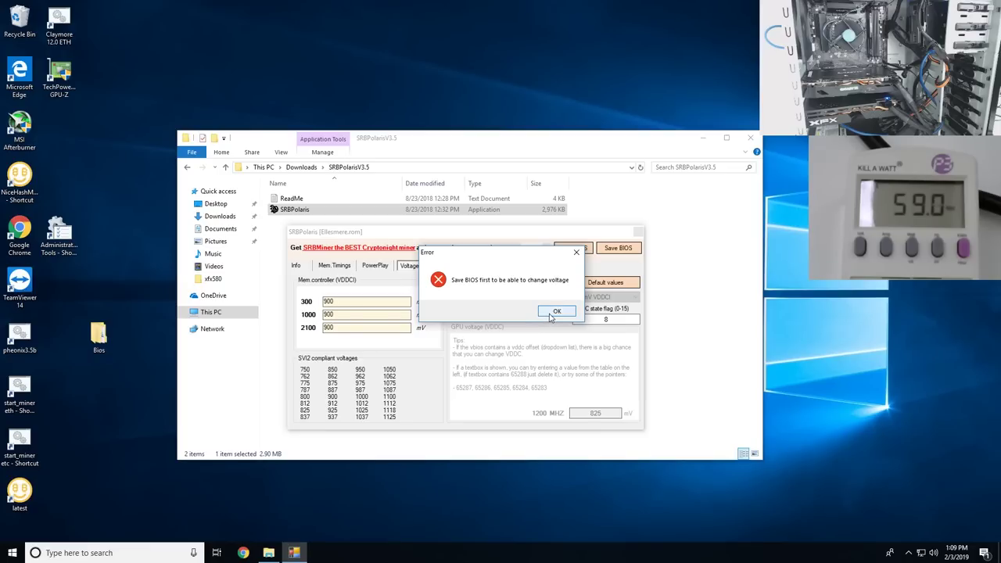
{"action": "left_click", "coordinate": [555, 313]}
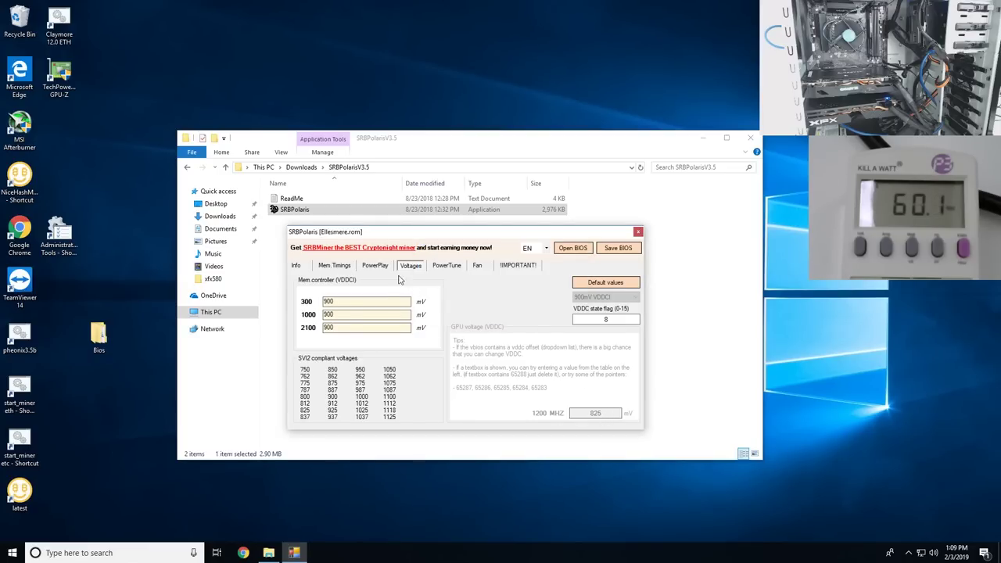
{"action": "left_click", "coordinate": [618, 248]}
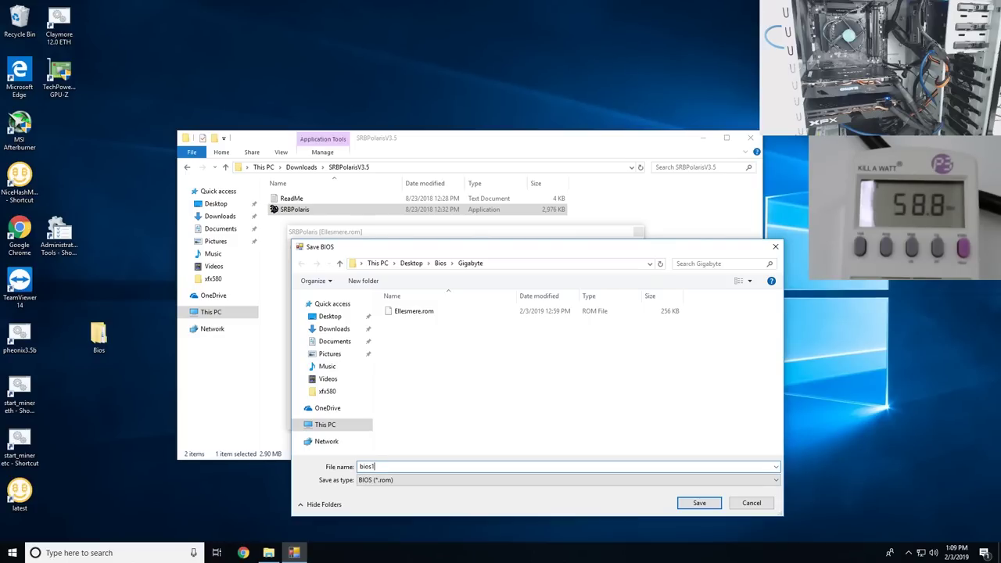
{"action": "key", "text": "Return"}
{"action": "left_click", "coordinate": [513, 311]}
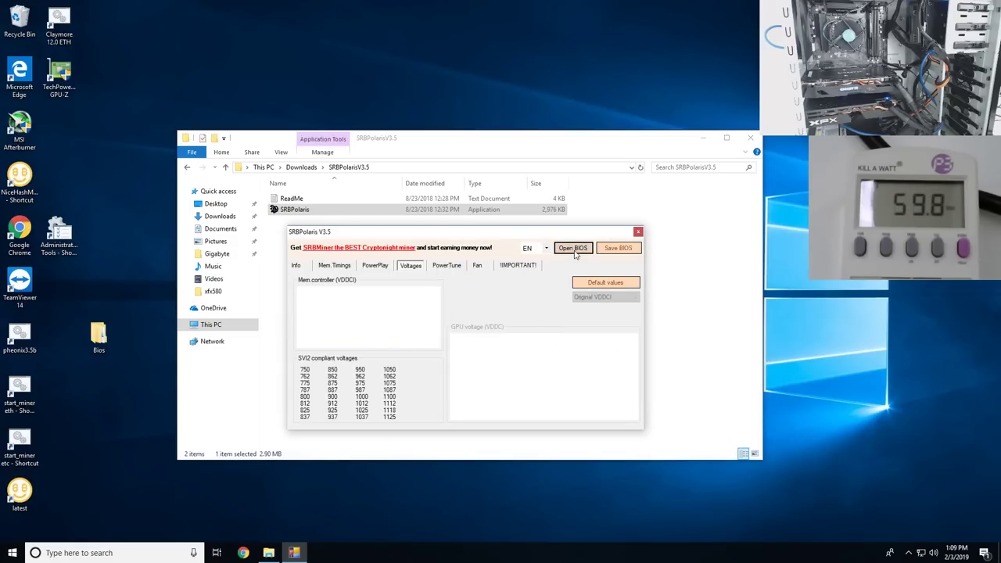
Open the saved bios1.rom and review its memory timings and PowerPlay frequencies.
{"action": "left_click", "coordinate": [575, 252]}
{"action": "double_click", "coordinate": [418, 313]}
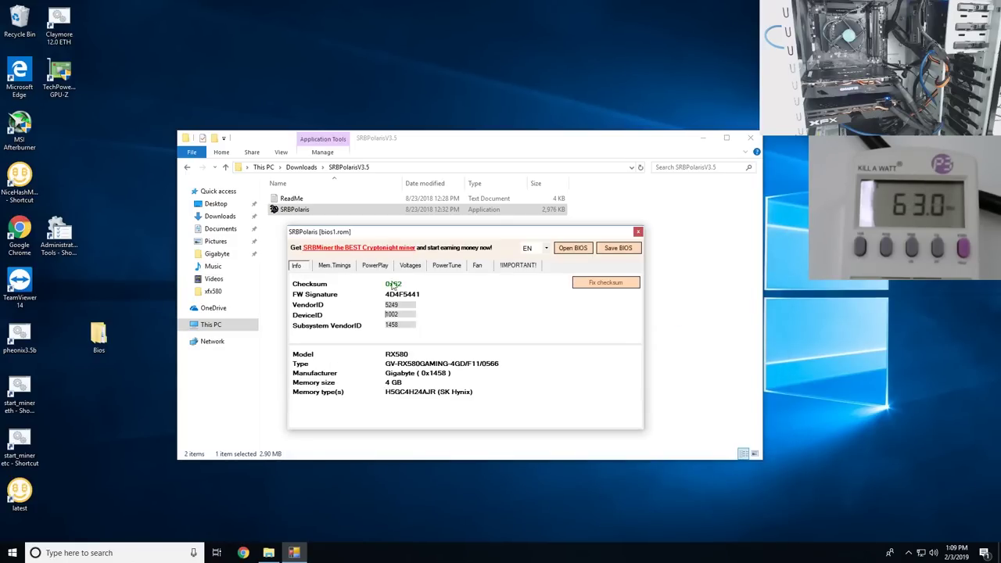
{"action": "left_click", "coordinate": [337, 266]}
{"action": "scroll", "coordinate": [371, 352], "scroll_direction": "down", "scroll_amount": 1}
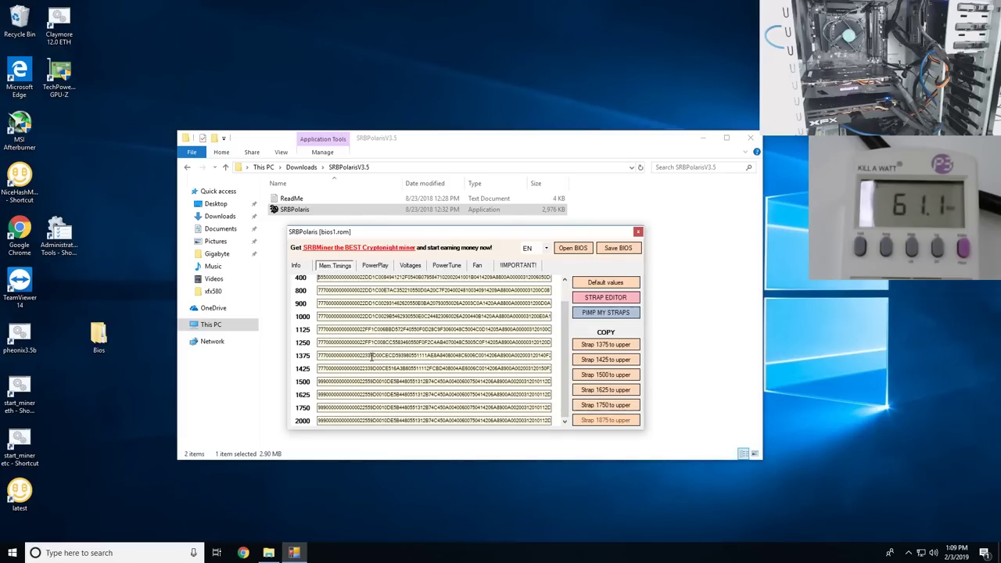
{"action": "left_click", "coordinate": [373, 267]}
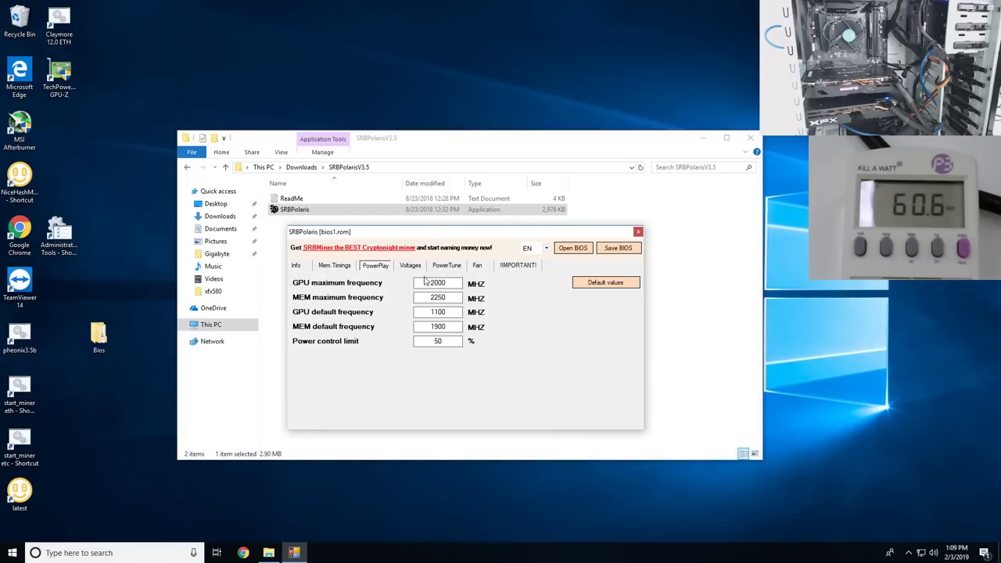
Set the GPU voltage (VDDC) for the 1100 MHz state to 825 mV.
{"action": "left_click", "coordinate": [338, 268]}
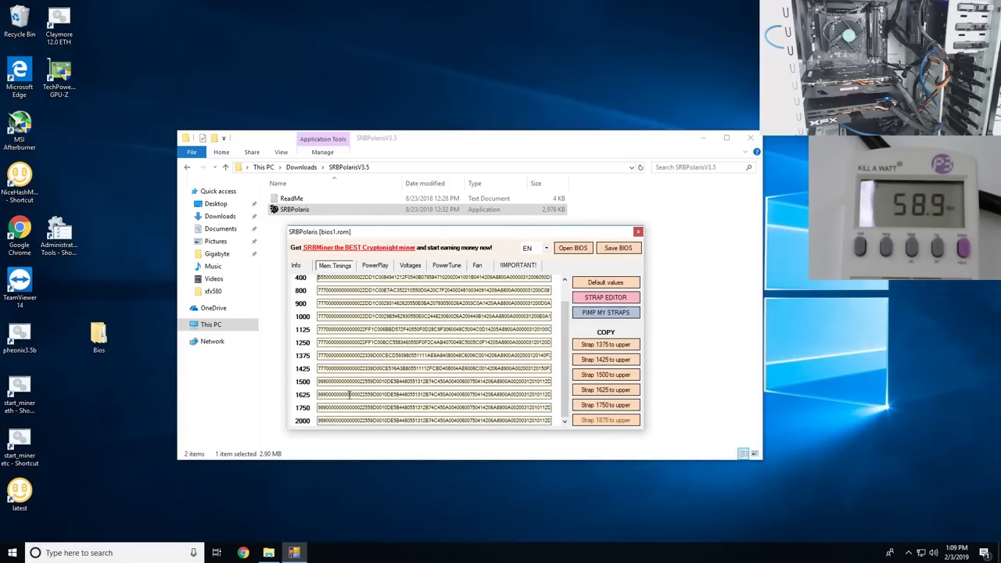
{"action": "left_click", "coordinate": [375, 266]}
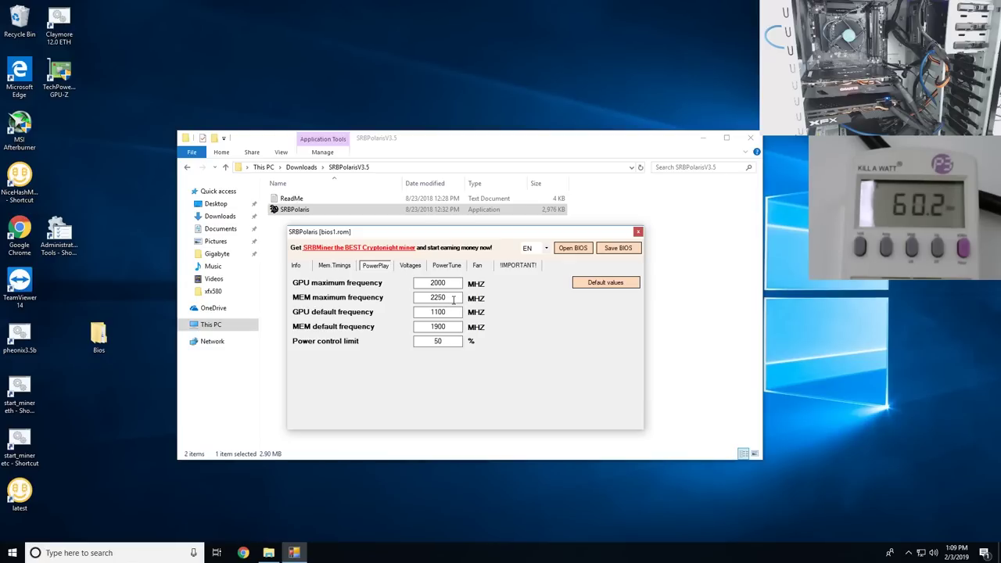
{"action": "left_click", "coordinate": [409, 266]}
{"action": "left_click_drag", "start_coordinate": [606, 413], "coordinate": [538, 406]}
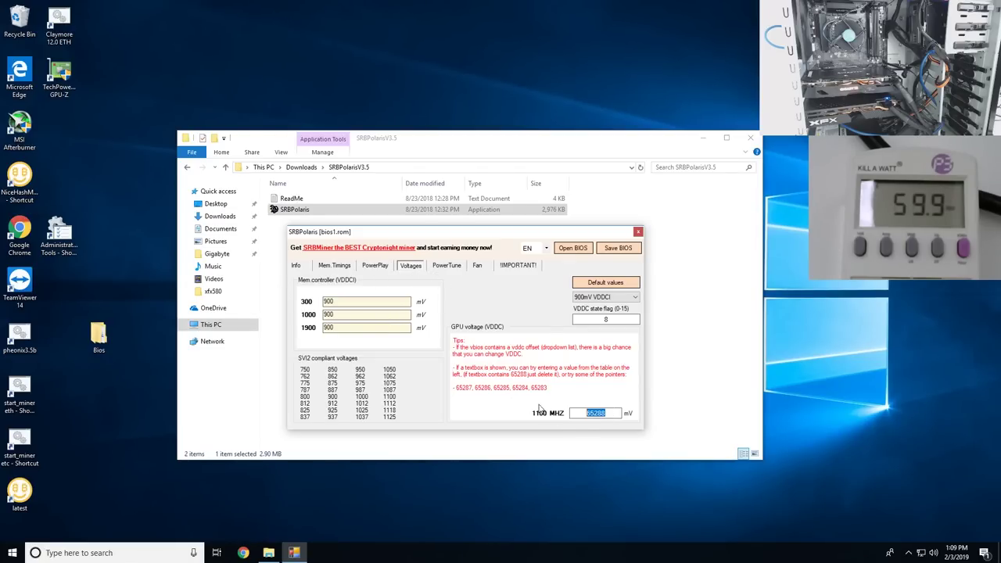
{"action": "type", "text": "9"}
Save the modified BIOS as bios2 in the desktop's Bios\Gigabyte folder.
{"action": "left_click", "coordinate": [618, 248]}
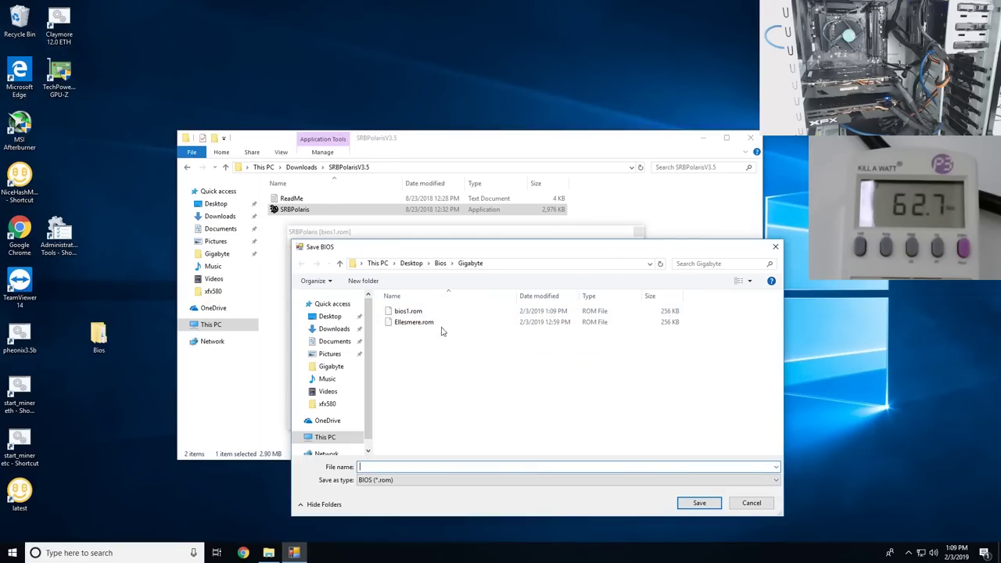
{"action": "left_click", "coordinate": [418, 312]}
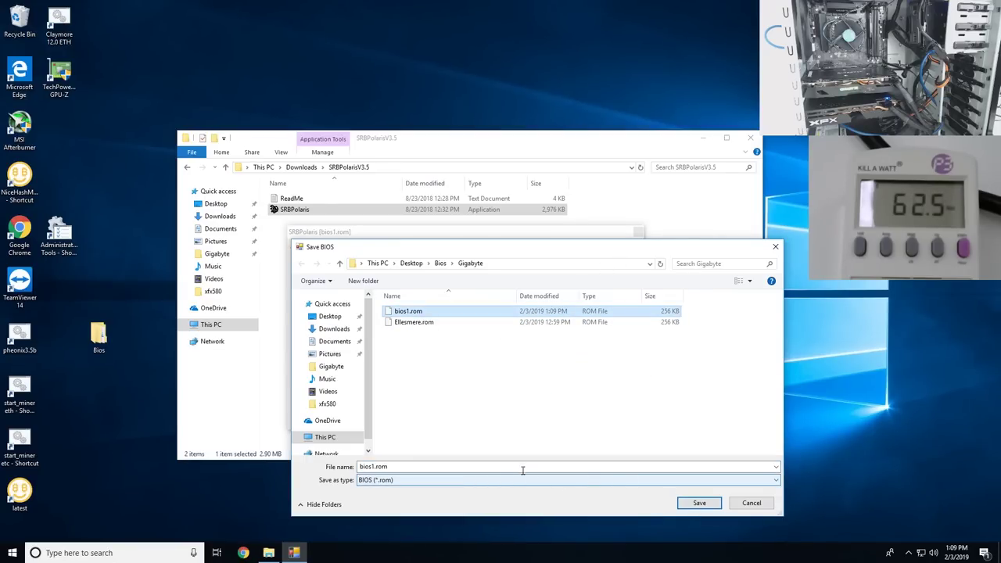
{"action": "double_click", "coordinate": [487, 466]}
{"action": "left_click", "coordinate": [371, 466]}
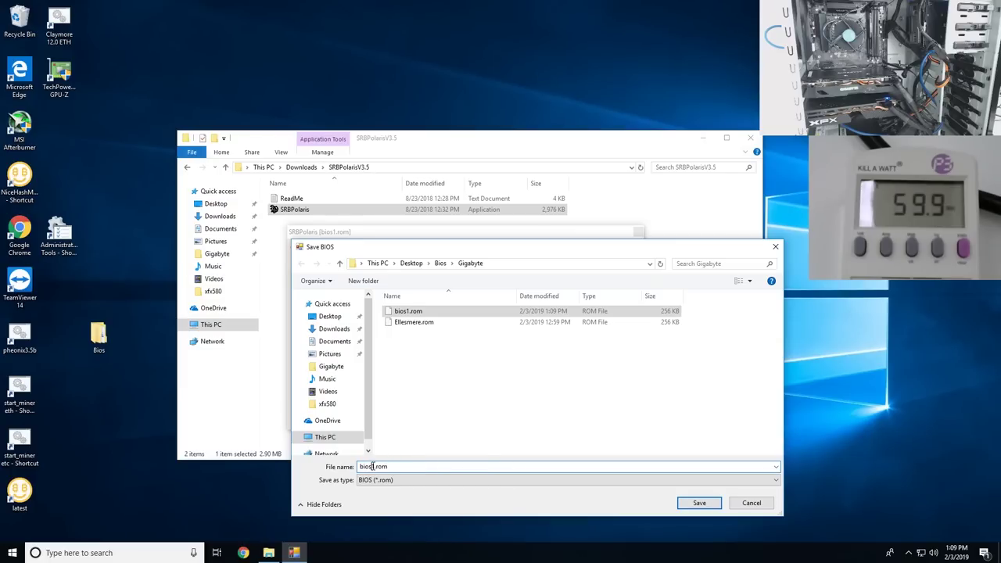
{"action": "double_click", "coordinate": [387, 466]}
{"action": "type", "text": "bios2"}
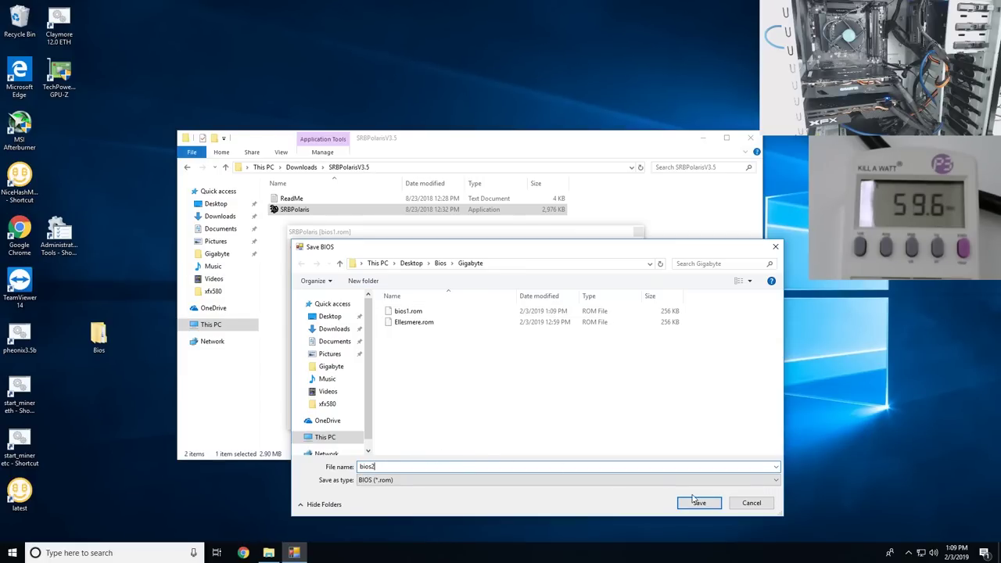
{"action": "left_click", "coordinate": [695, 503]}
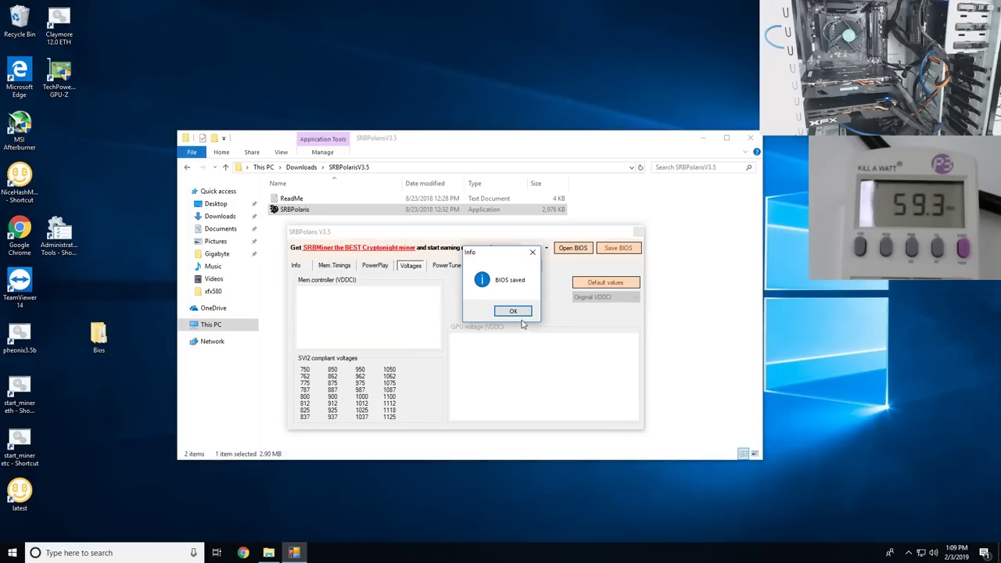
{"action": "left_click", "coordinate": [513, 310]}
Open the saved bios2.rom and review its voltages, PowerTune limits, fan settings and important notes.
{"action": "left_click", "coordinate": [446, 266]}
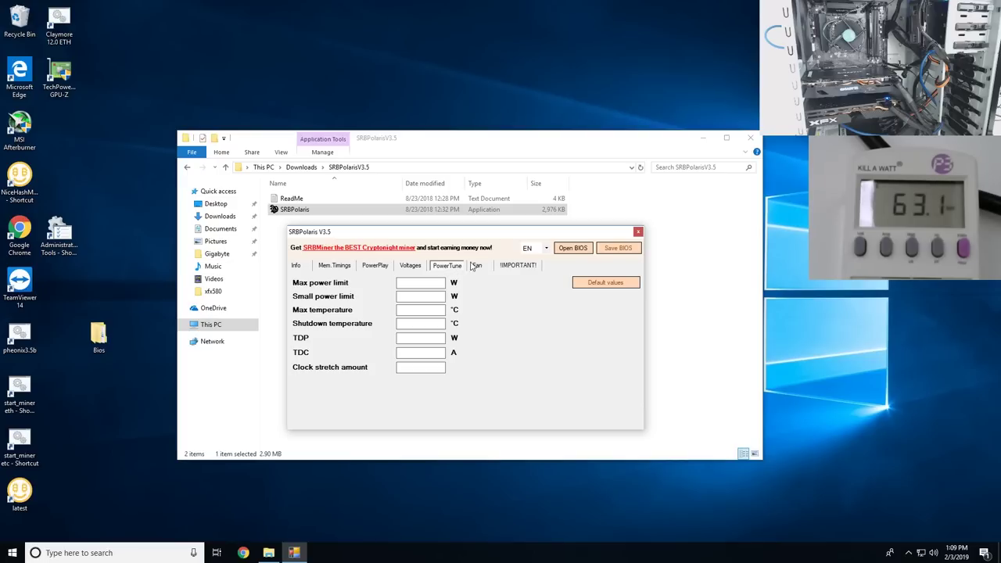
{"action": "left_click", "coordinate": [572, 248]}
{"action": "double_click", "coordinate": [360, 322]}
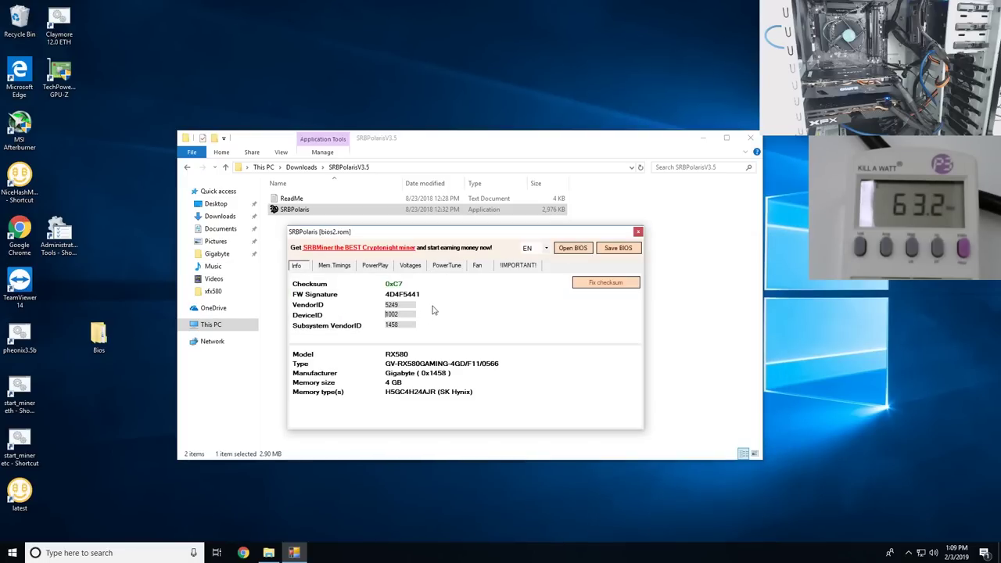
{"action": "left_click", "coordinate": [407, 266]}
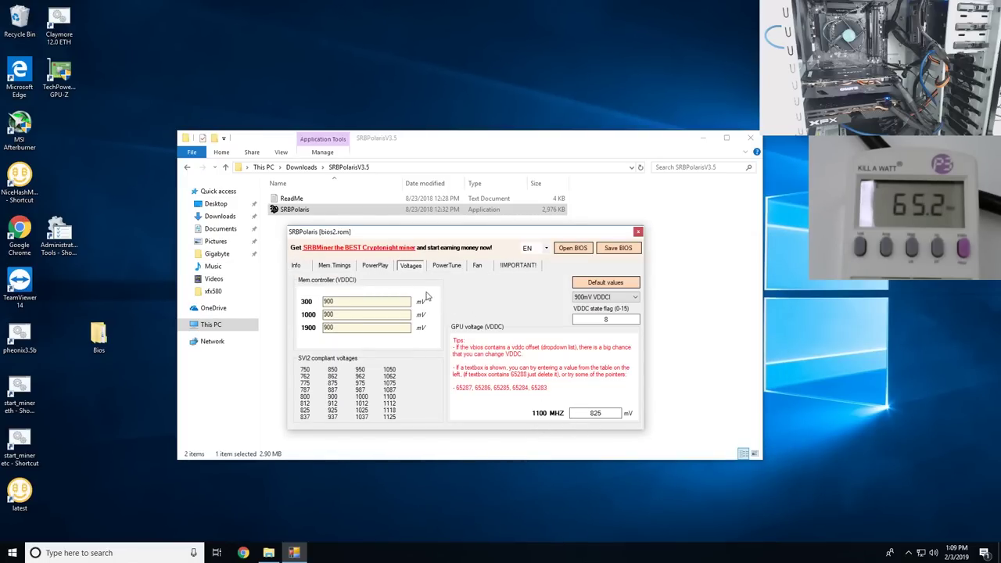
{"action": "left_click", "coordinate": [447, 265]}
{"action": "left_click", "coordinate": [411, 266]}
{"action": "left_click", "coordinate": [445, 267]}
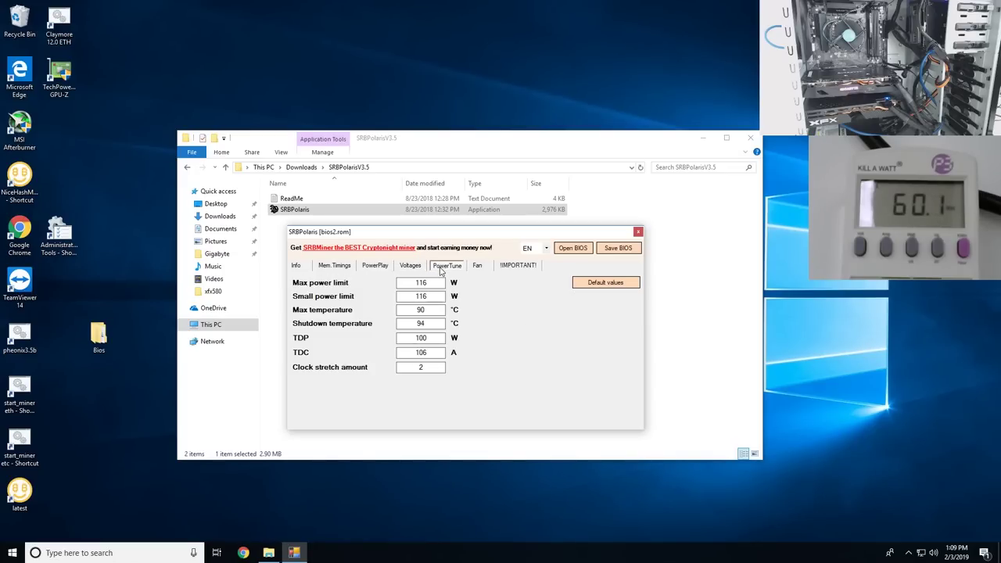
{"action": "left_click", "coordinate": [411, 267]}
{"action": "left_click", "coordinate": [448, 266]}
{"action": "left_click", "coordinate": [478, 266]}
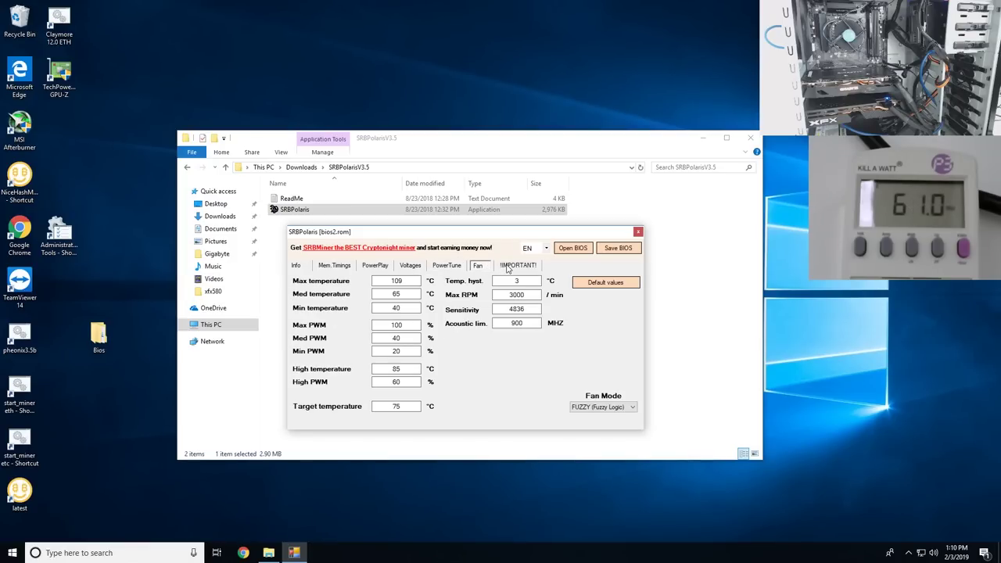
{"action": "left_click", "coordinate": [506, 268]}
{"action": "left_click", "coordinate": [477, 266]}
Restart SRBPolaris and open the original Ellesmere.rom from the desktop's Bios\xfx580 folder.
{"action": "left_click", "coordinate": [638, 231]}
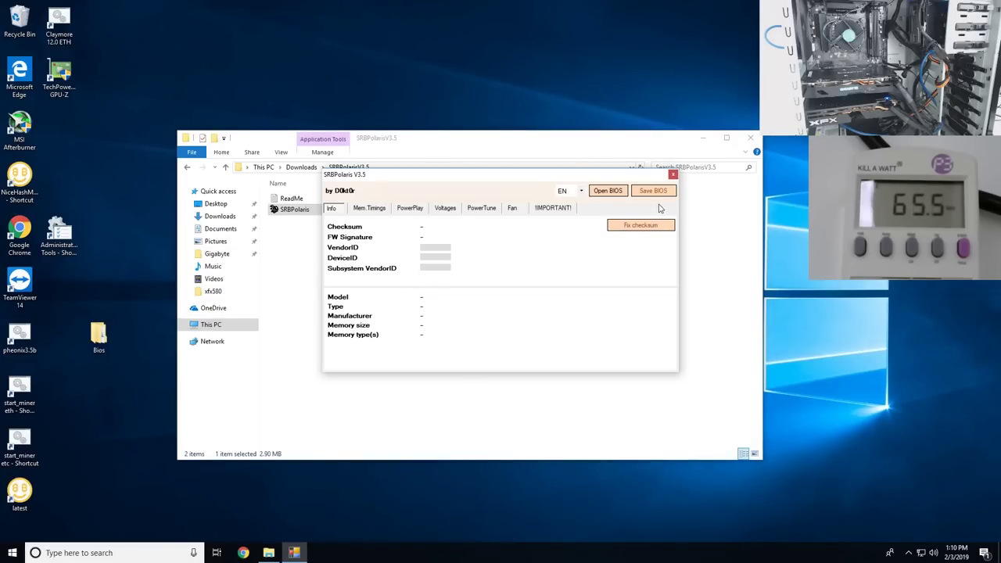
{"action": "left_click", "coordinate": [607, 191]}
{"action": "left_click", "coordinate": [475, 205]}
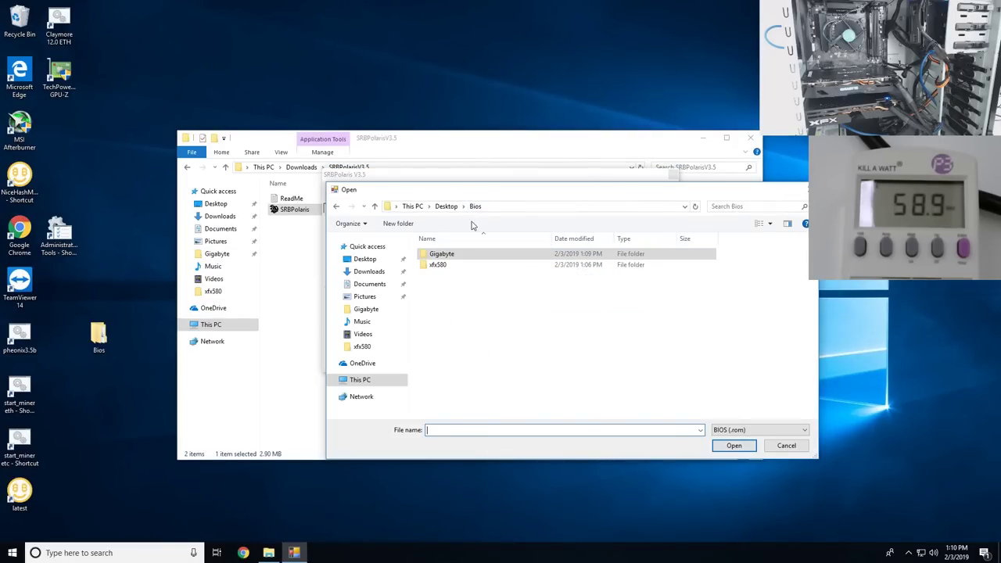
{"action": "double_click", "coordinate": [438, 264]}
{"action": "double_click", "coordinate": [442, 254]}
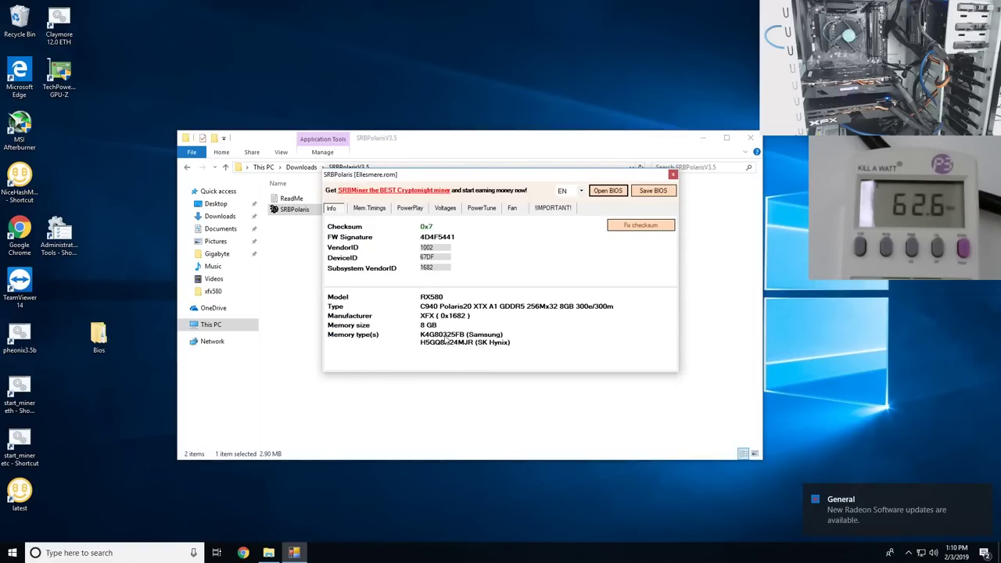
Apply Pimp My Straps to the XFX BIOS's memory timings and check the Samsung and SK Hynix straps.
{"action": "left_click", "coordinate": [369, 208]}
{"action": "scroll", "coordinate": [423, 281], "scroll_direction": "down", "scroll_amount": 5}
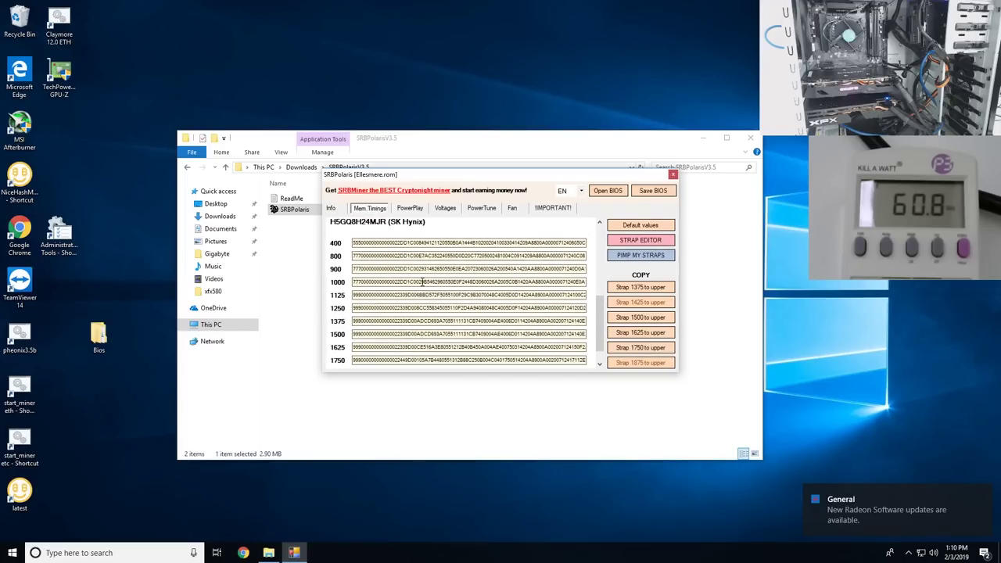
{"action": "scroll", "coordinate": [423, 282], "scroll_direction": "up", "scroll_amount": 3}
{"action": "scroll", "coordinate": [423, 281], "scroll_direction": "down", "scroll_amount": 4}
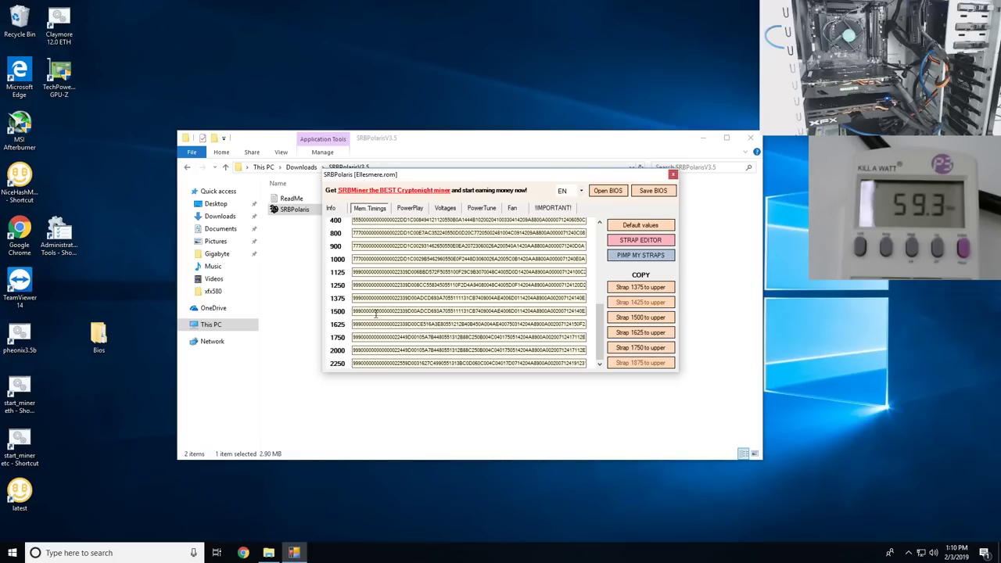
{"action": "left_click", "coordinate": [637, 258]}
{"action": "left_click", "coordinate": [510, 308]}
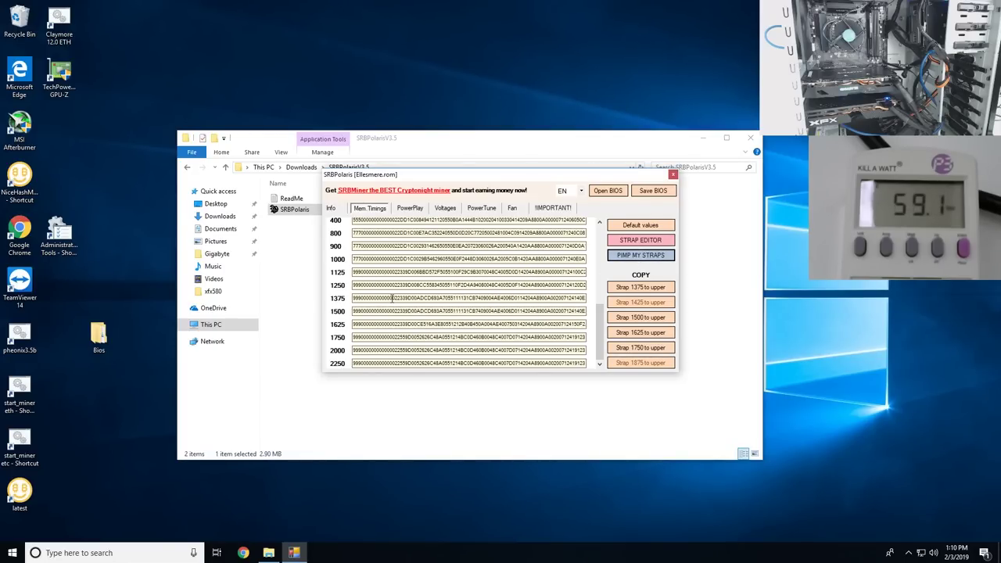
{"action": "scroll", "coordinate": [391, 266], "scroll_direction": "up", "scroll_amount": 5}
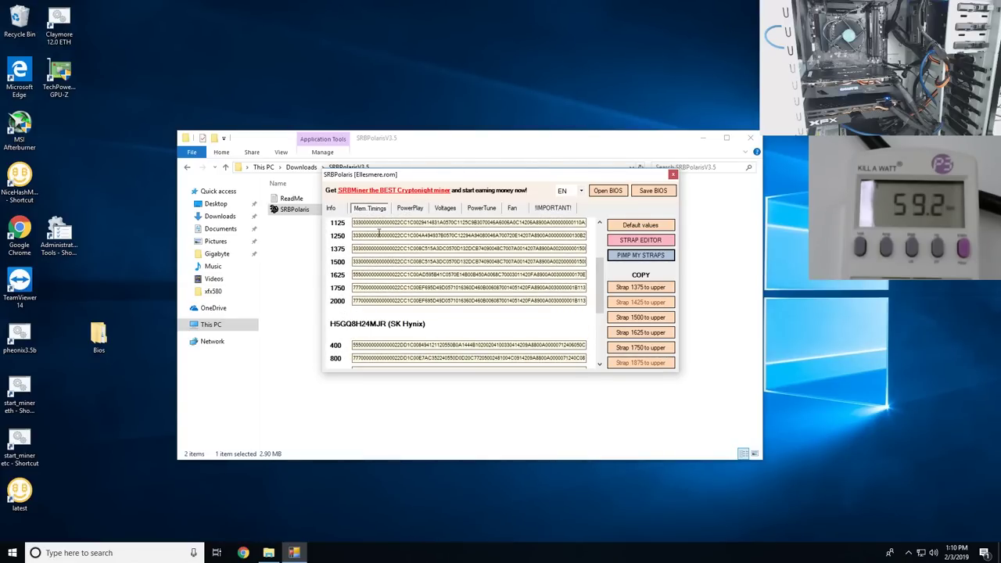
{"action": "scroll", "coordinate": [391, 258], "scroll_direction": "down", "scroll_amount": 5}
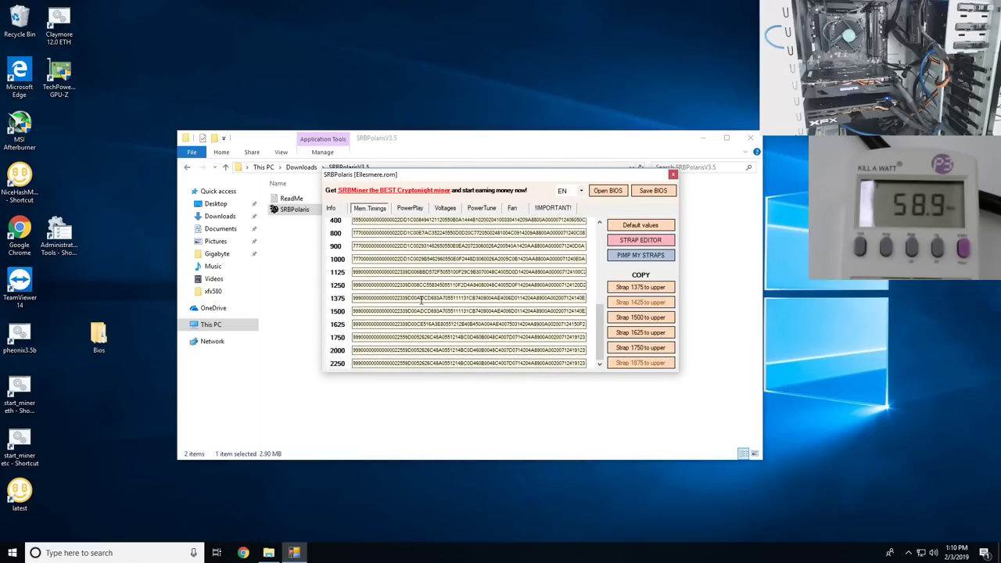
{"action": "left_click_drag", "start_coordinate": [354, 258], "coordinate": [427, 259]}
{"action": "left_click", "coordinate": [378, 274]}
{"action": "scroll", "coordinate": [403, 231], "scroll_direction": "up", "scroll_amount": 1}
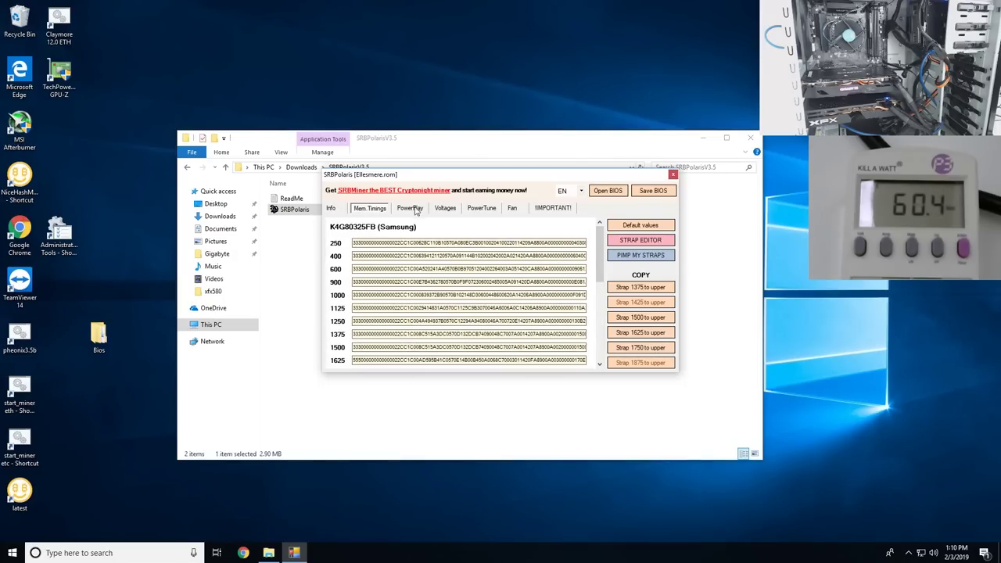
Set the XFX BIOS's default memory frequency to 1900 MHz.
{"action": "left_click", "coordinate": [414, 209]}
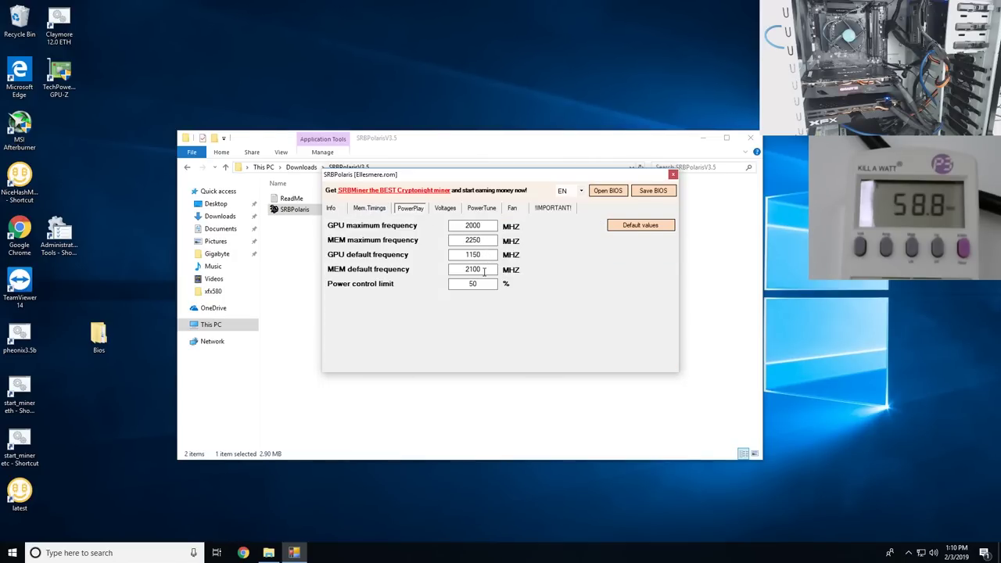
{"action": "left_click_drag", "start_coordinate": [484, 271], "coordinate": [450, 273]}
{"action": "type", "text": "1900"}
{"action": "left_click", "coordinate": [445, 208]}
{"action": "left_click", "coordinate": [555, 312]}
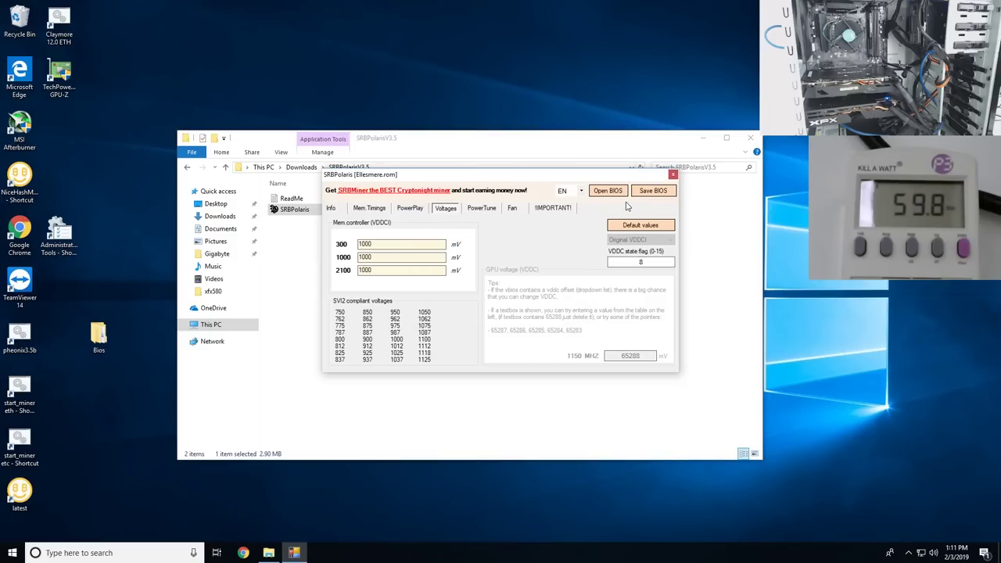
Save the modified XFX BIOS as bios1 in the desktop's Bios\xfx580 folder.
{"action": "left_click", "coordinate": [652, 190]}
{"action": "type", "text": "mod"}
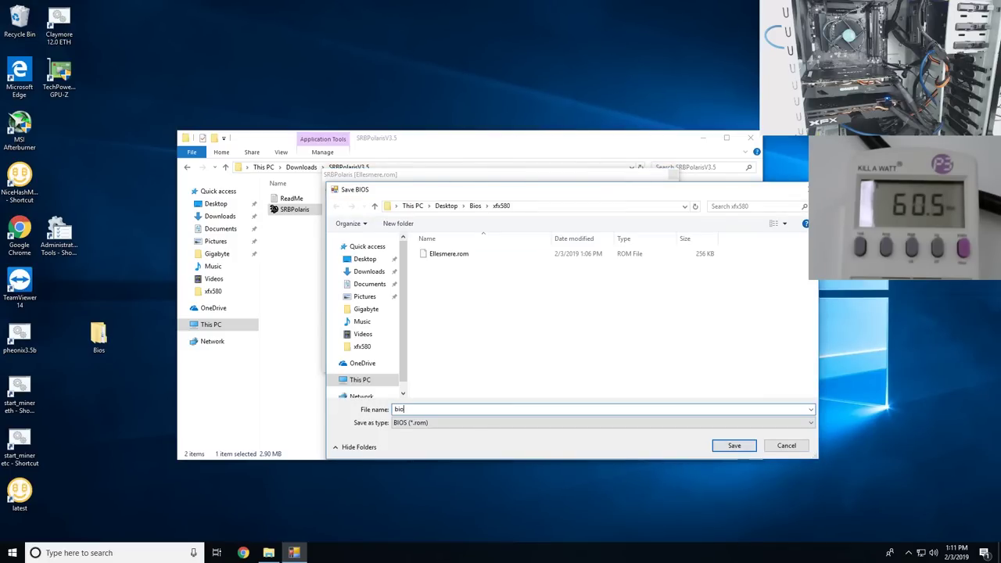
{"action": "key", "text": "Return"}
{"action": "left_click", "coordinate": [501, 312]}
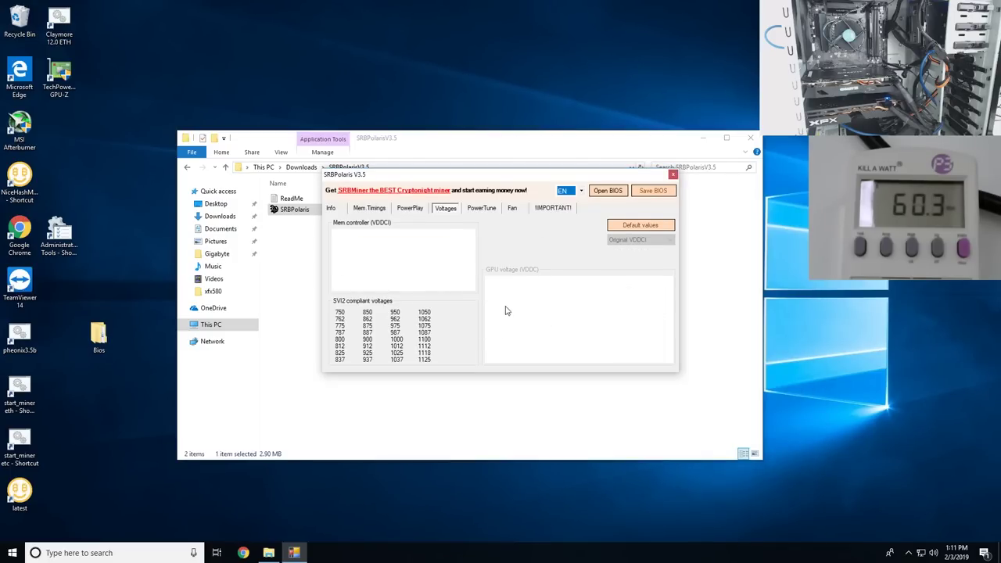
Open the saved bios1.rom from the xfx580 folder and set its default GPU frequency to 1100 MHz.
{"action": "left_click", "coordinate": [608, 190]}
{"action": "double_click", "coordinate": [439, 255]}
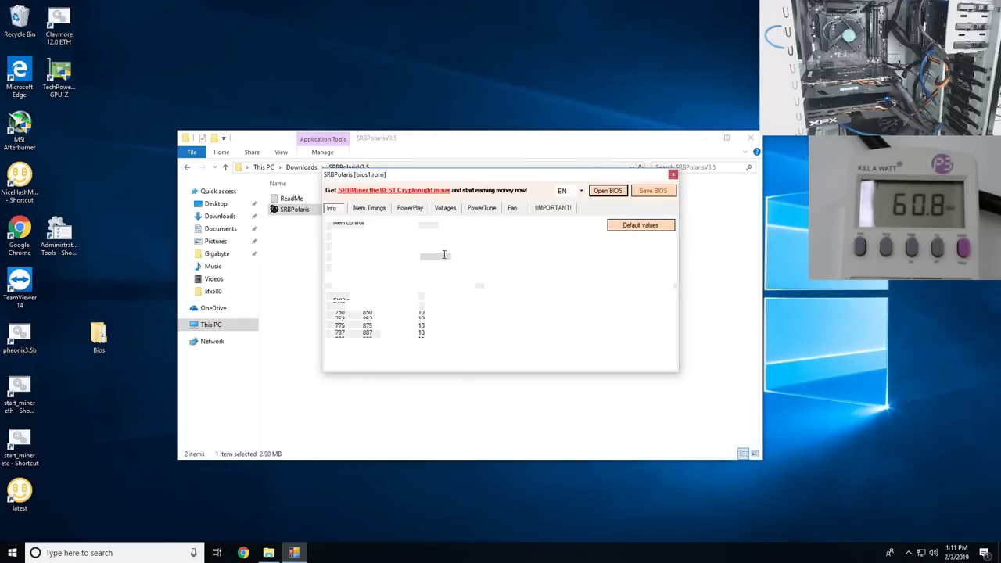
{"action": "left_click", "coordinate": [416, 210]}
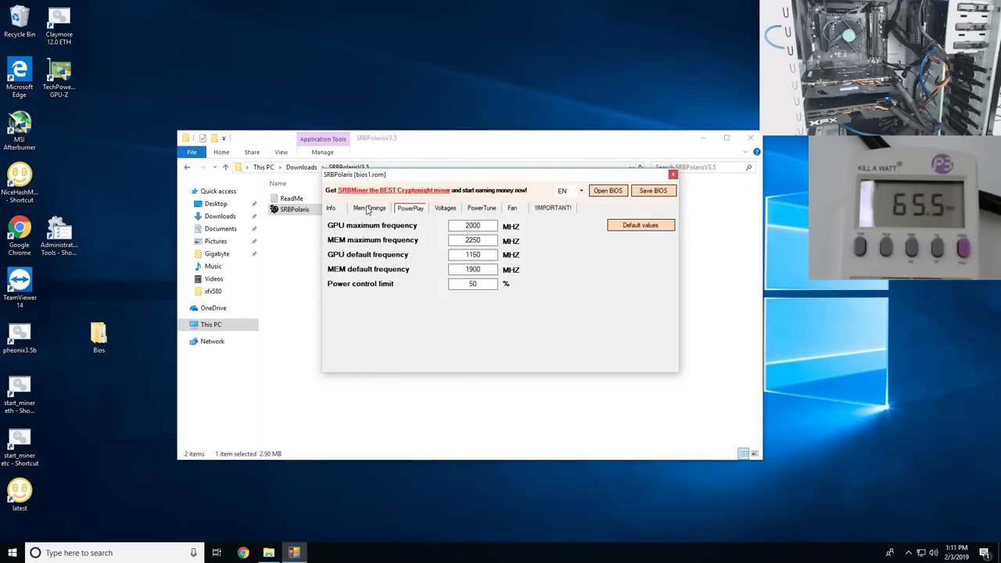
{"action": "left_click", "coordinate": [445, 209]}
{"action": "left_click_drag", "start_coordinate": [647, 356], "coordinate": [572, 354]}
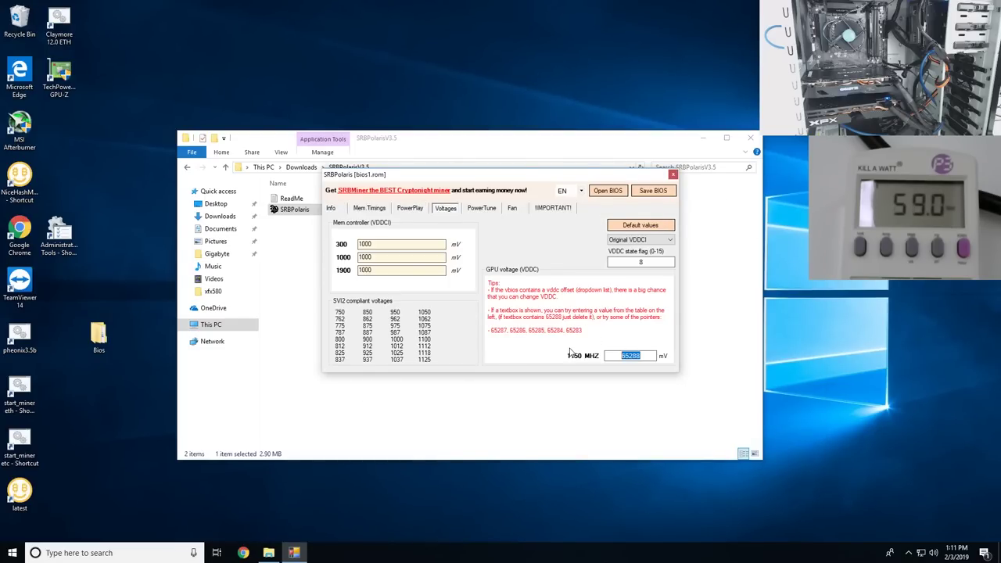
{"action": "left_click", "coordinate": [410, 209]}
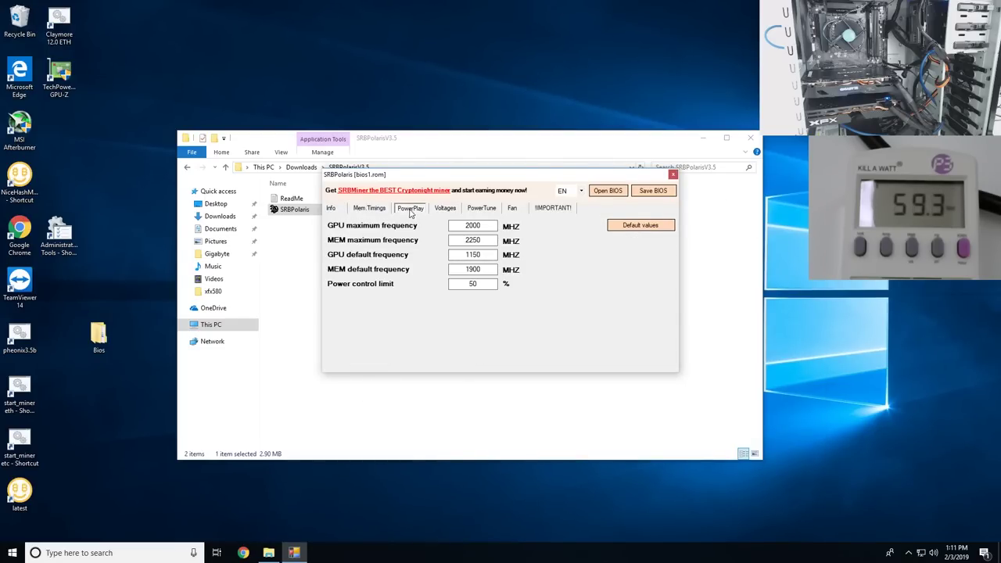
{"action": "double_click", "coordinate": [486, 254]}
{"action": "type", "text": "1100"}
Save the XFX BIOS over the existing bios1.rom in the xfx580 folder.
{"action": "left_click", "coordinate": [645, 193]}
{"action": "double_click", "coordinate": [461, 254]}
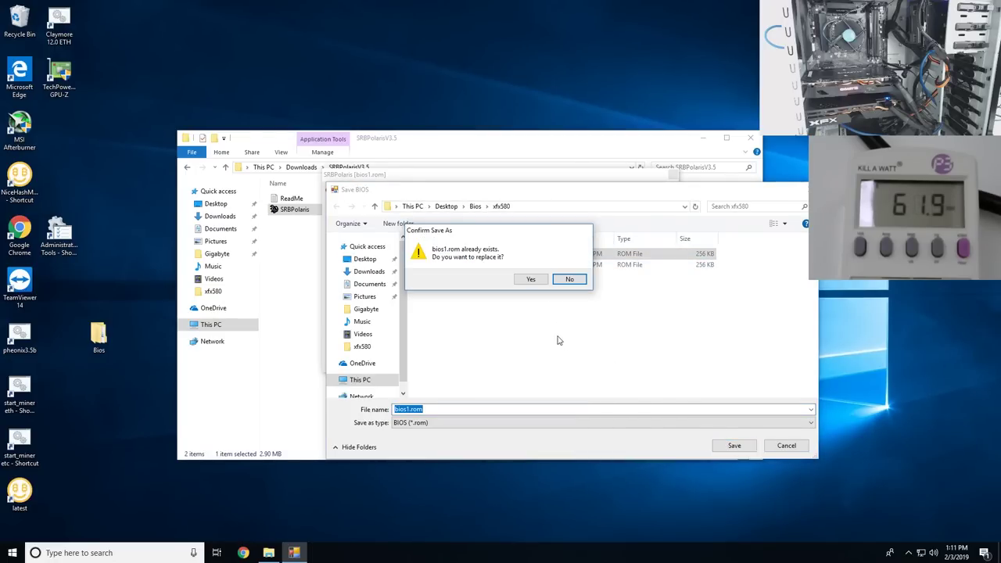
{"action": "left_click", "coordinate": [531, 279]}
{"action": "left_click", "coordinate": [513, 313]}
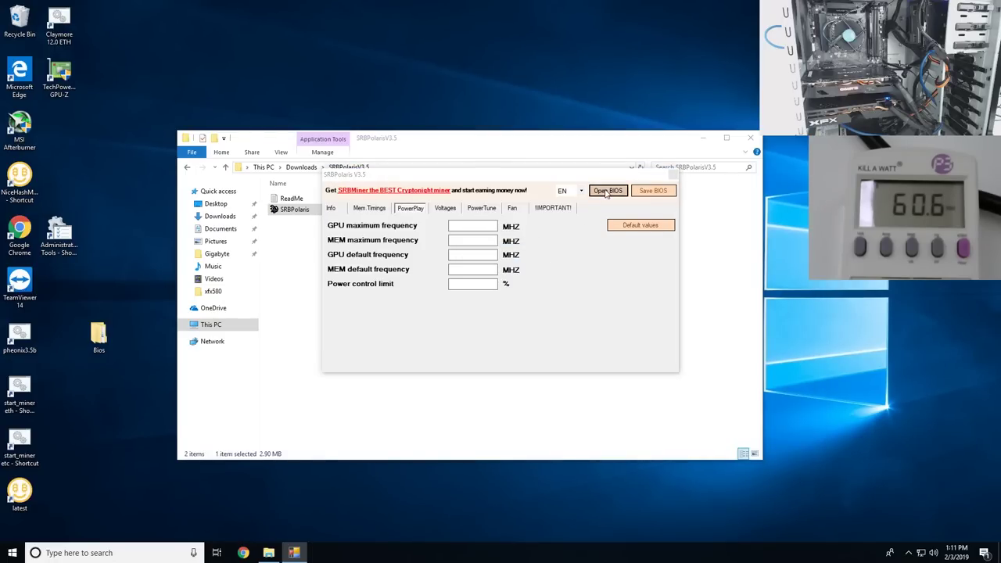
Reopen the XFX card's bios1.rom and check its PowerPlay frequencies and voltages.
{"action": "left_click", "coordinate": [606, 192]}
{"action": "double_click", "coordinate": [478, 255]}
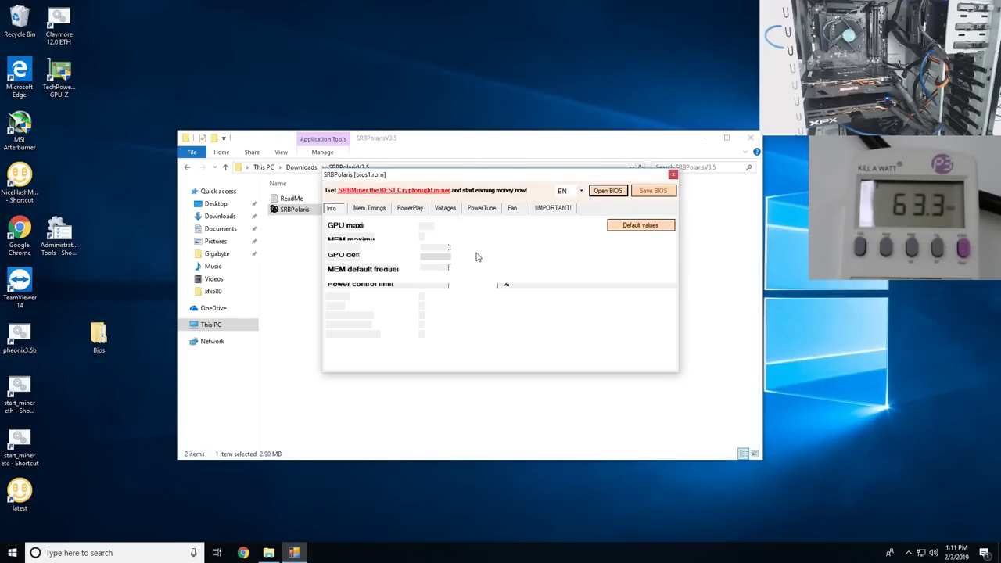
{"action": "left_click", "coordinate": [420, 210]}
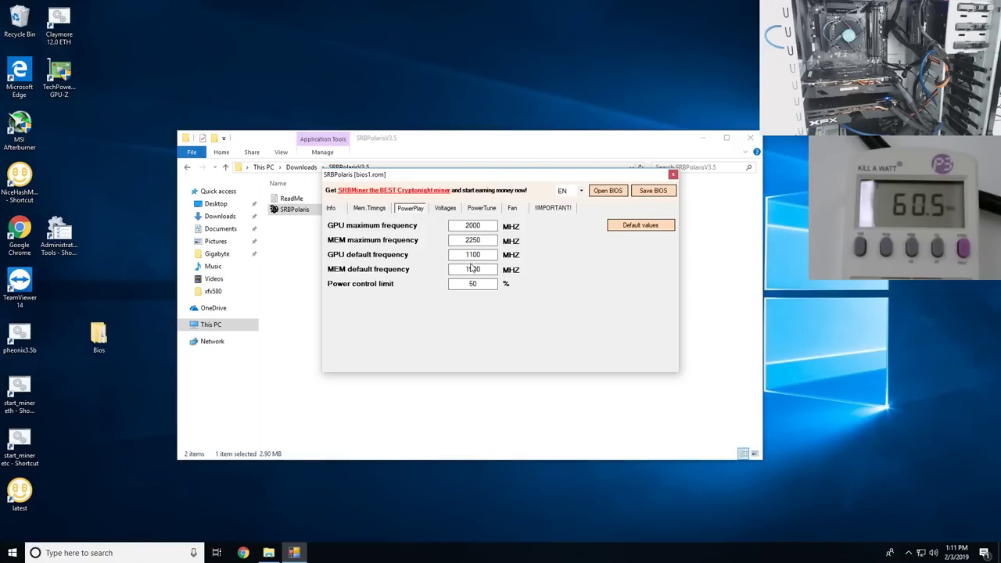
{"action": "left_click", "coordinate": [448, 209]}
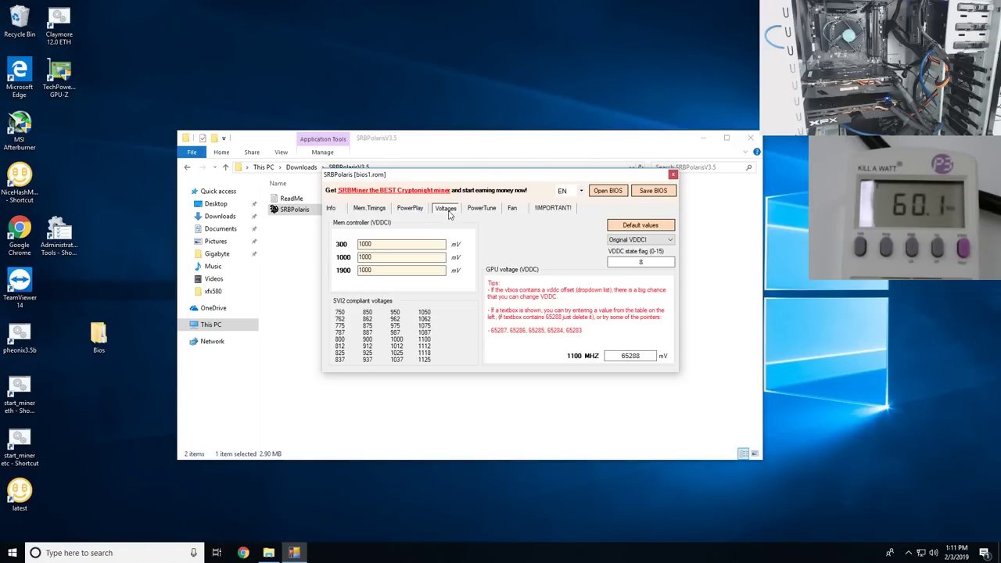
Set the XFX BIOS's GPU voltage at 1100 MHz to 825 mV and save it as bios2 in the xfx580 folder.
{"action": "double_click", "coordinate": [628, 357]}
{"action": "type", "text": "825"}
{"action": "left_click", "coordinate": [655, 190]}
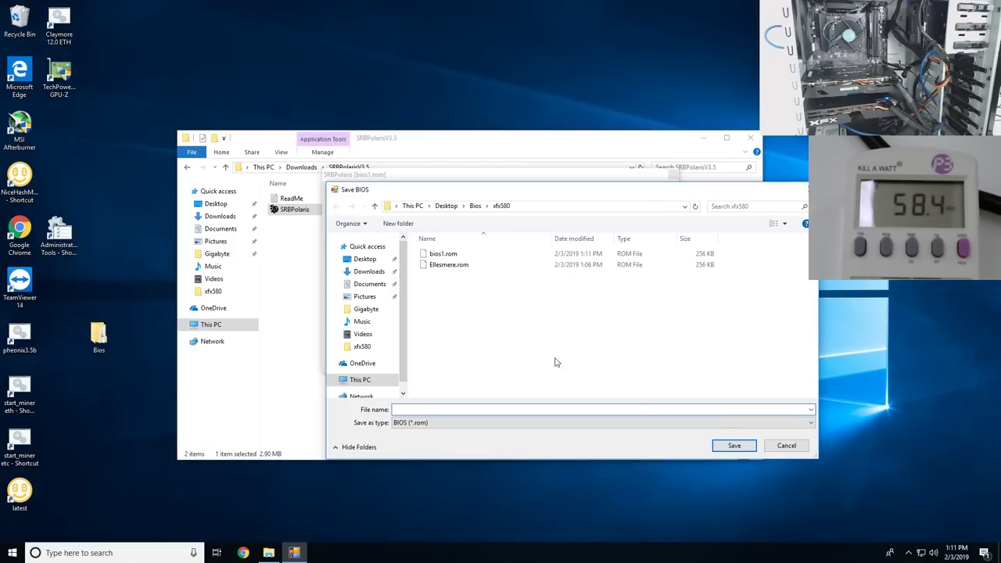
{"action": "type", "text": "bios2"}
{"action": "key", "text": "Return"}
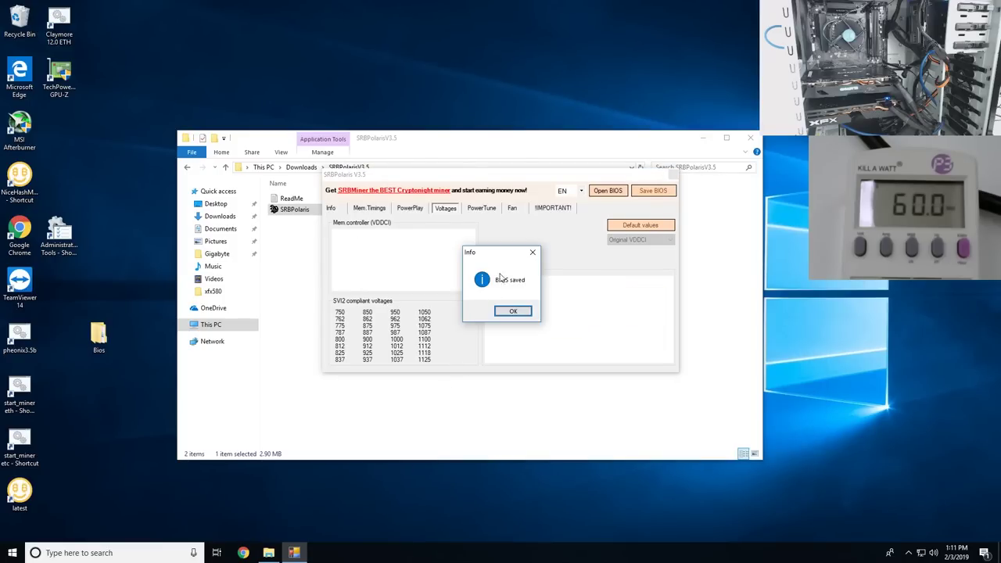
{"action": "left_click", "coordinate": [513, 311]}
Open bios2.rom from the xfx580 folder and check its GPU and memory controller voltages.
{"action": "left_click", "coordinate": [447, 209]}
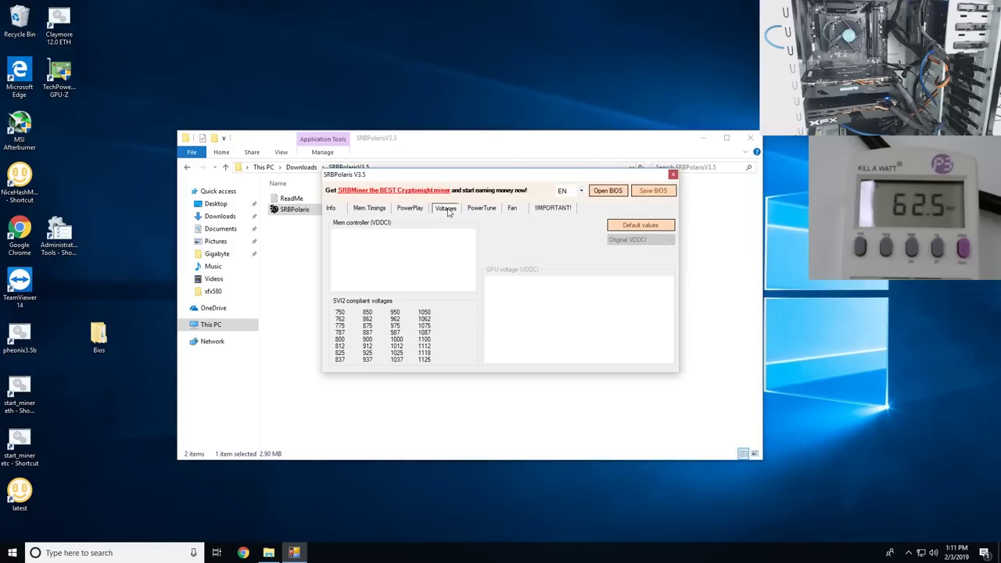
{"action": "left_click", "coordinate": [417, 212]}
{"action": "left_click", "coordinate": [608, 190]}
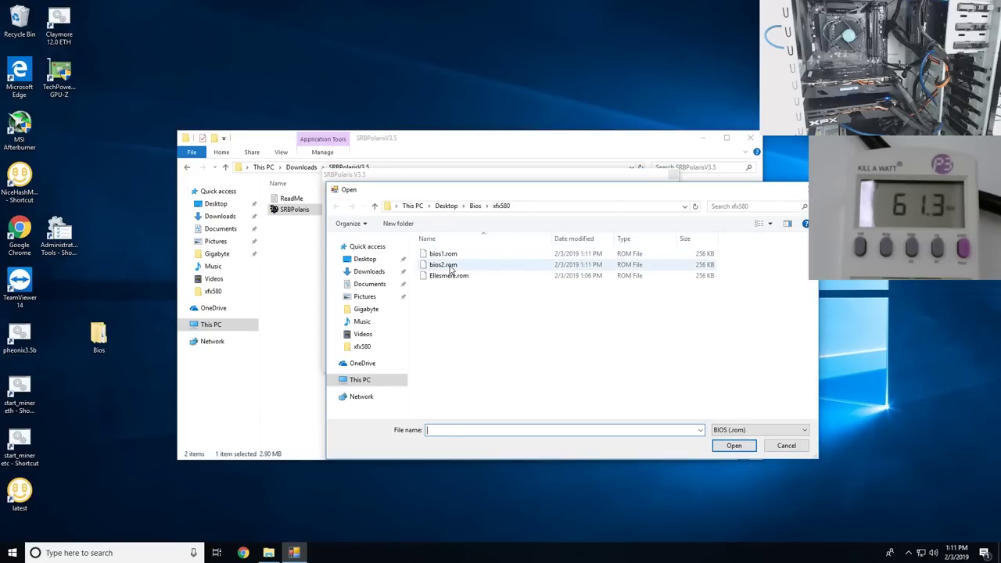
{"action": "double_click", "coordinate": [451, 269]}
{"action": "left_click", "coordinate": [445, 209]}
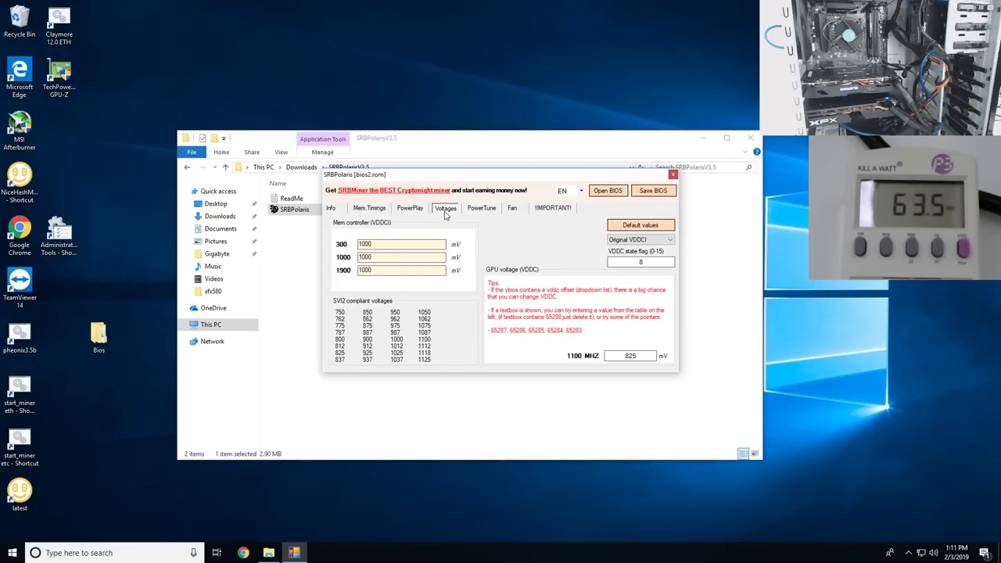
Review the bios2.rom PowerTune and fan settings and the SRBPolaris release notes, and close SRBPolaris.
{"action": "double_click", "coordinate": [360, 245]}
{"action": "left_click", "coordinate": [373, 244]}
{"action": "left_click", "coordinate": [483, 210]}
{"action": "left_click", "coordinate": [514, 210]}
{"action": "left_click", "coordinate": [543, 210]}
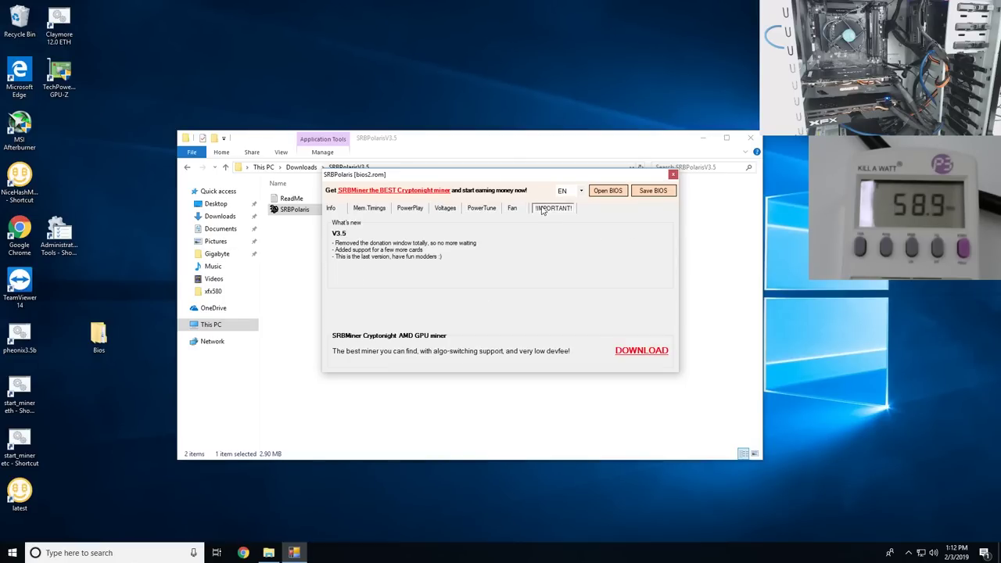
{"action": "left_click", "coordinate": [673, 175]}
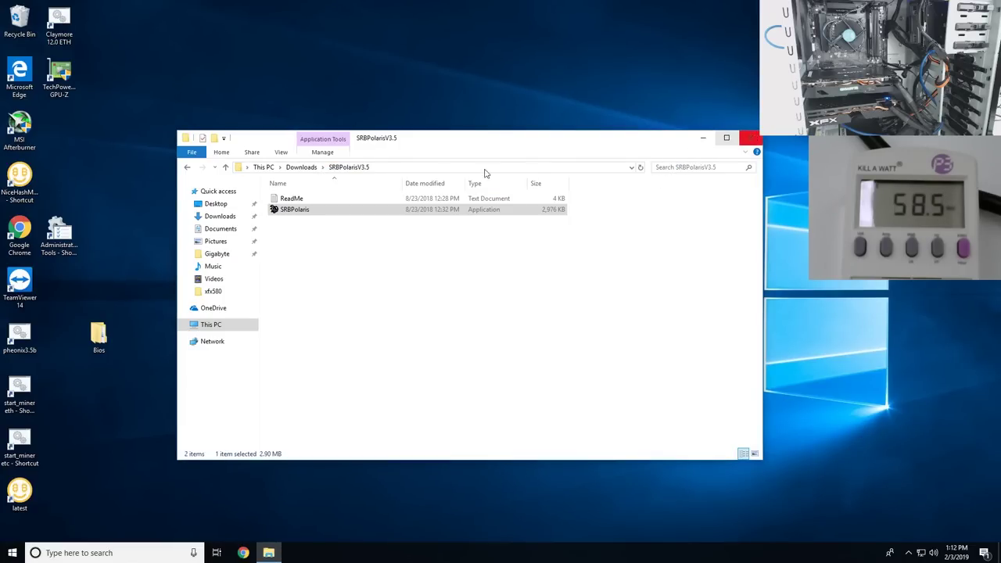
Try to run ATIWinflash as administrator from the ati_winflash_2.6.7 folder in Downloads.
{"action": "left_click", "coordinate": [229, 223]}
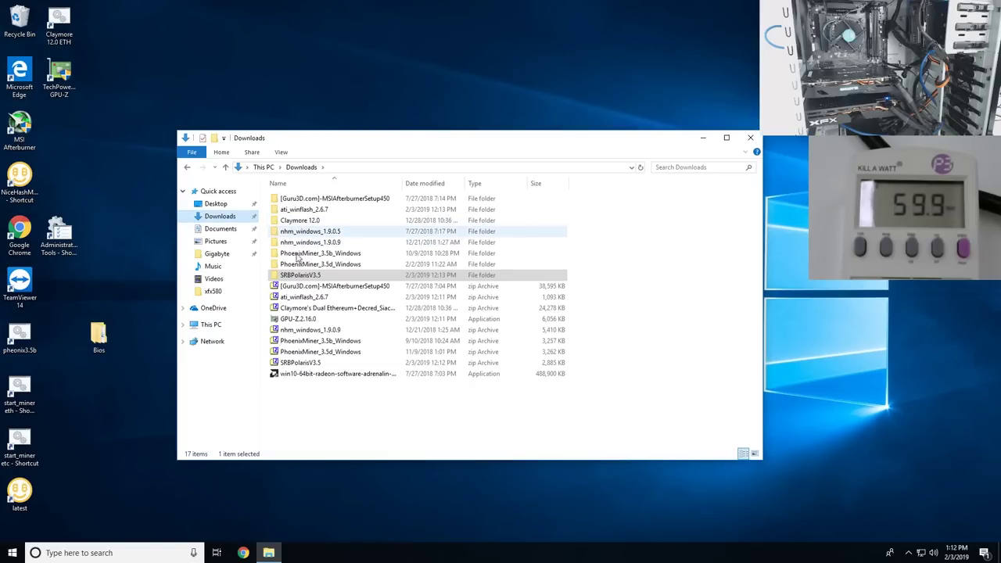
{"action": "double_click", "coordinate": [303, 210]}
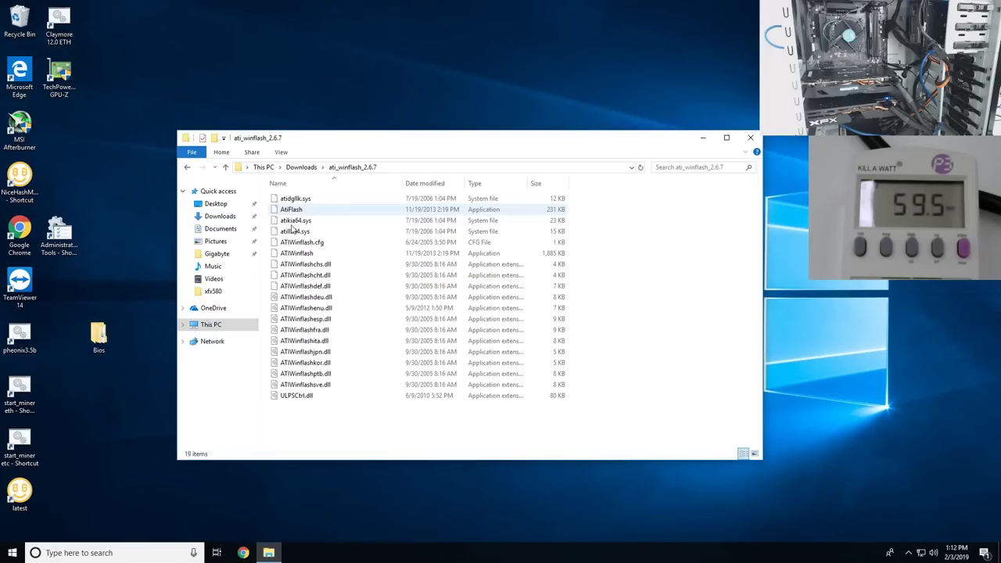
{"action": "left_click", "coordinate": [298, 254]}
{"action": "right_click", "coordinate": [298, 253]}
{"action": "left_click", "coordinate": [321, 274]}
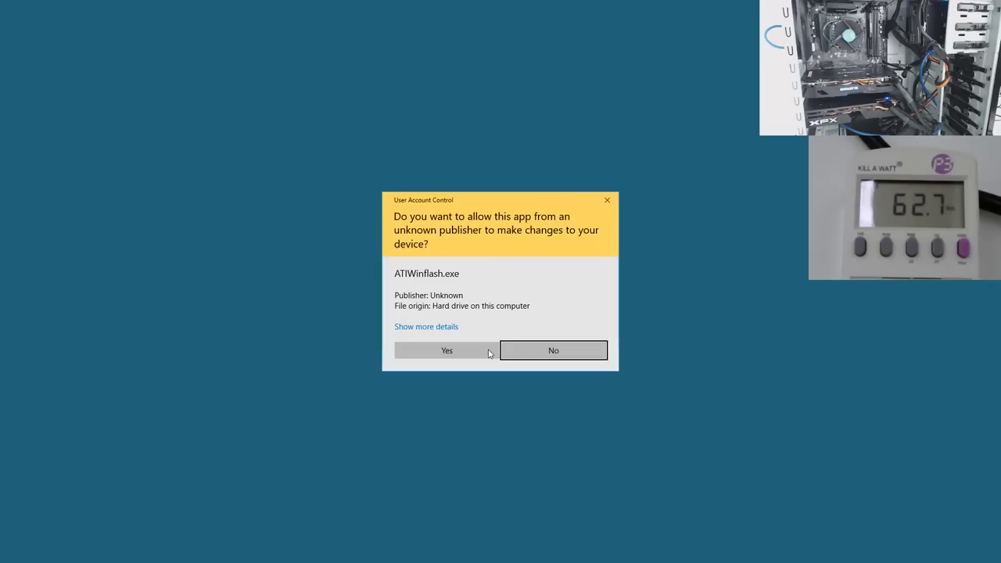
{"action": "left_click", "coordinate": [463, 356]}
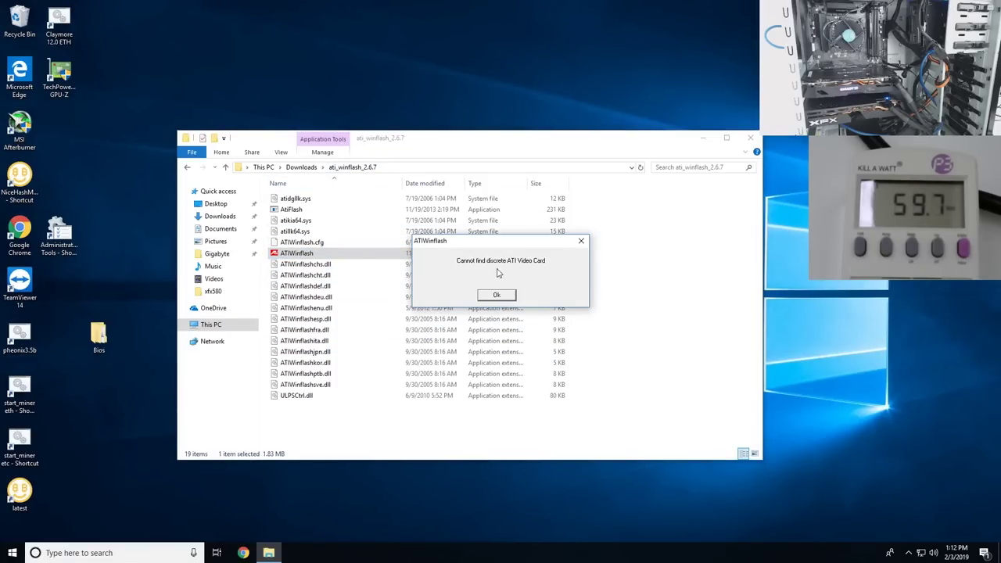
{"action": "left_click", "coordinate": [497, 294]}
{"action": "left_click", "coordinate": [496, 297]}
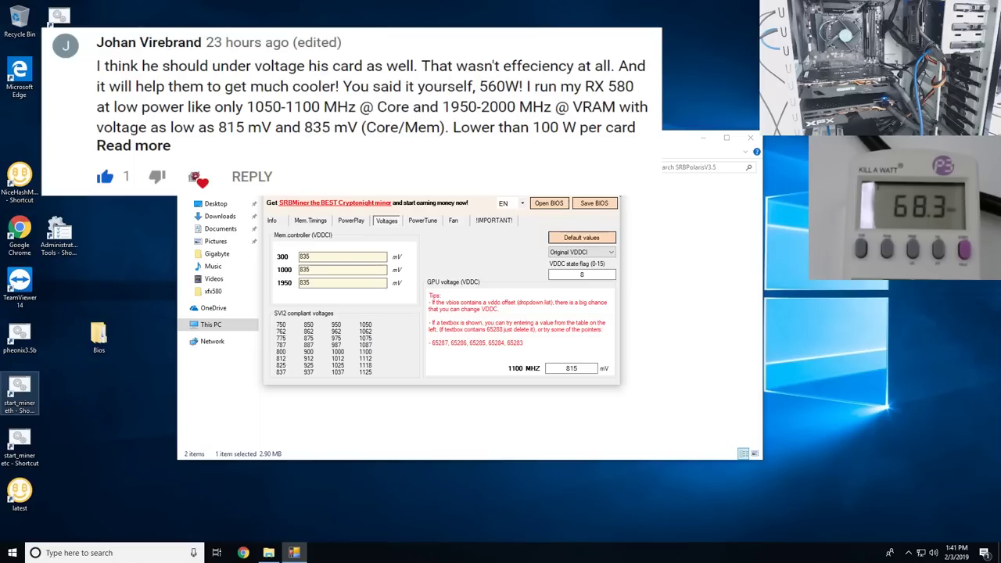
Close SRBPolaris and its folder window, and start the Claymore 12.0 ETH miner from the desktop.
{"action": "key", "text": "alt+F4"}
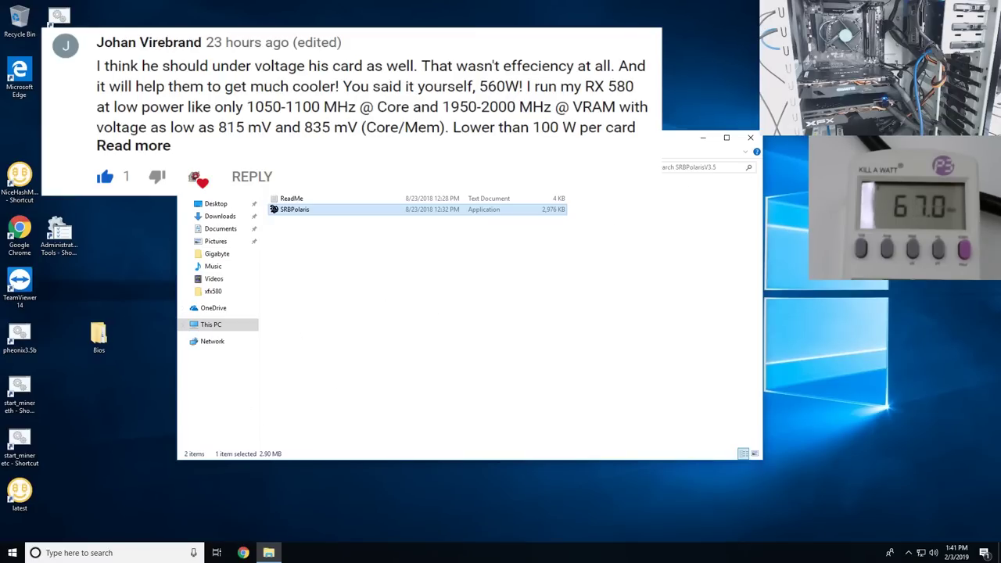
{"action": "left_click", "coordinate": [751, 140]}
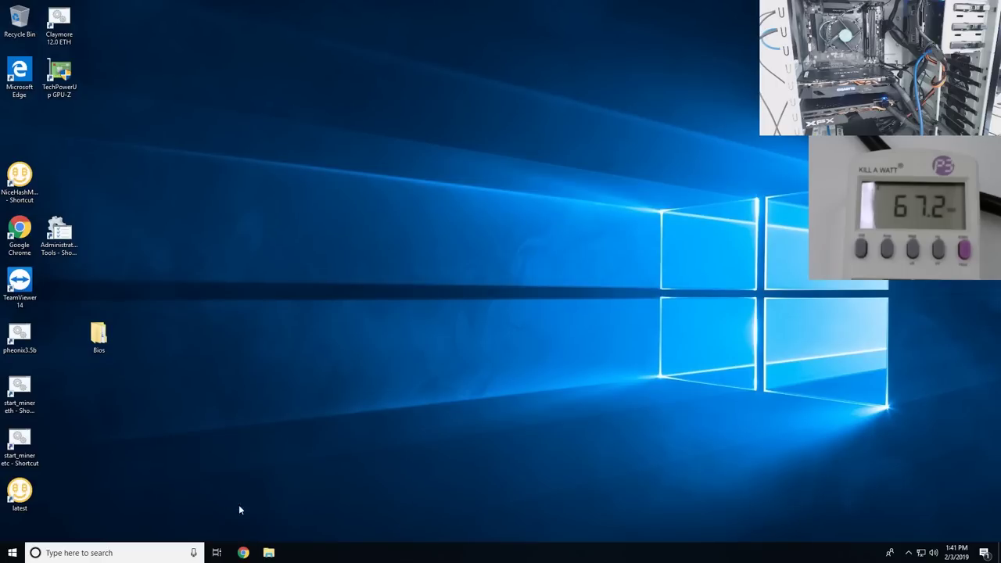
{"action": "left_click_drag", "start_coordinate": [268, 552], "coordinate": [290, 459]}
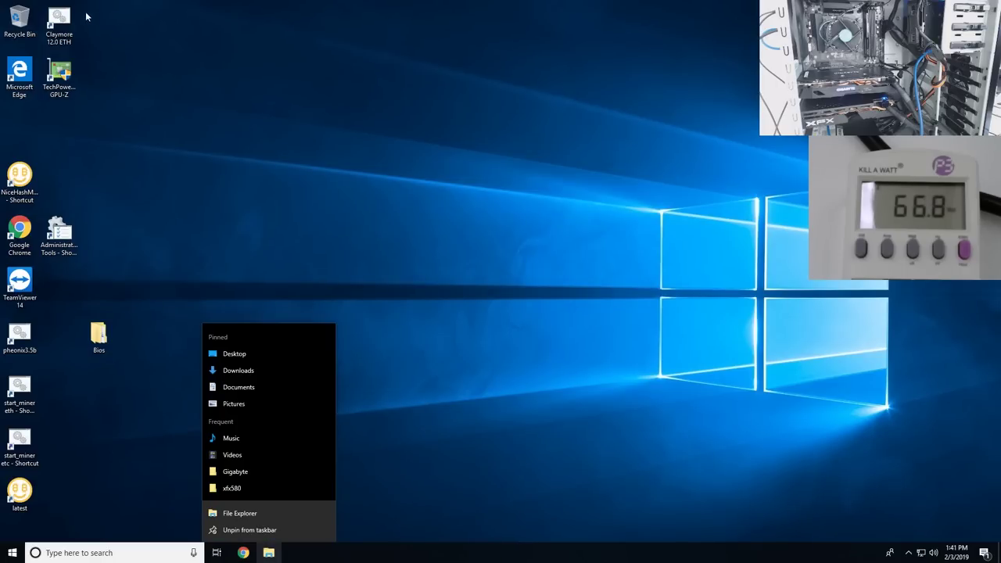
{"action": "double_click", "coordinate": [58, 24]}
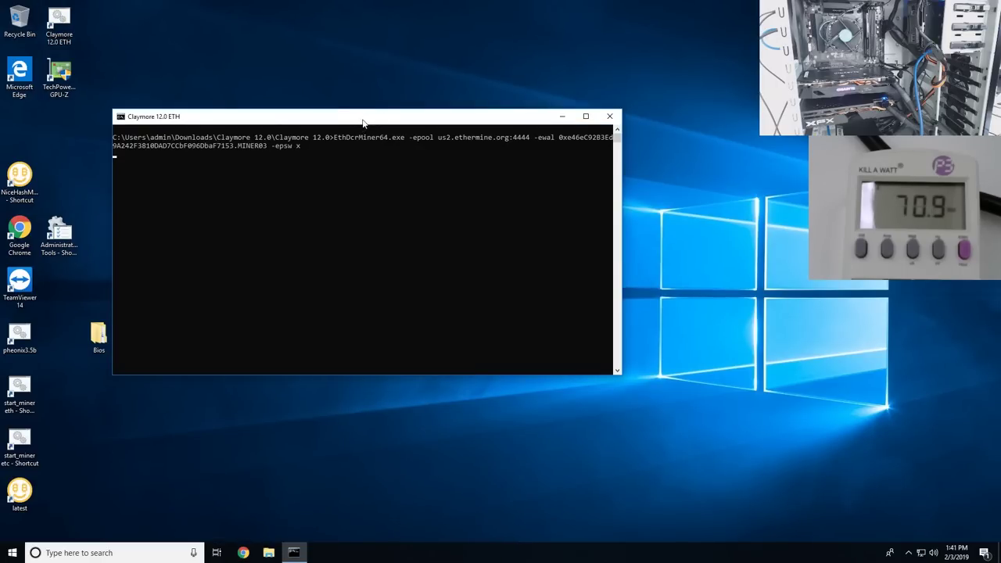
{"action": "left_click_drag", "start_coordinate": [363, 122], "coordinate": [444, 141]}
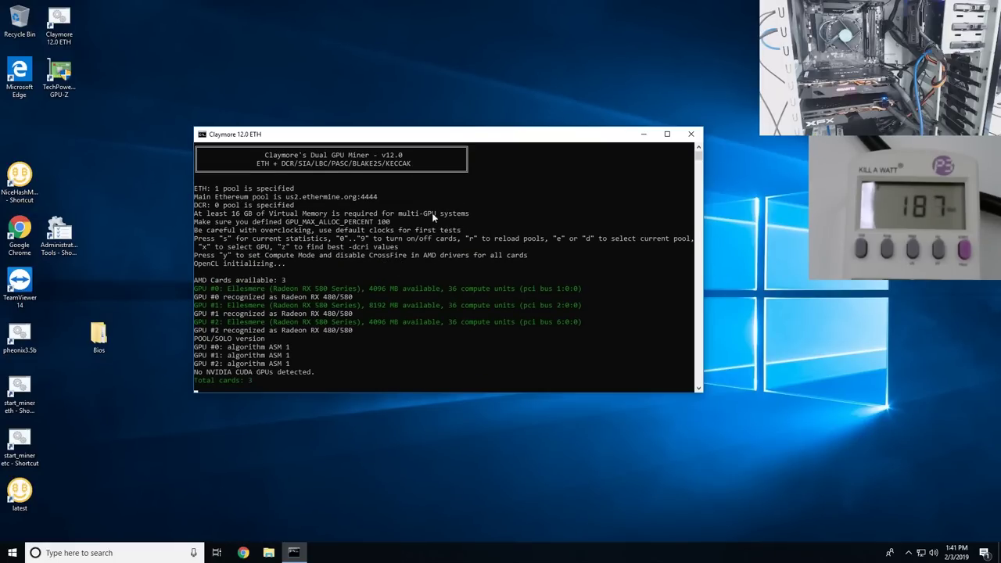
{"action": "left_click_drag", "start_coordinate": [389, 136], "coordinate": [327, 153]}
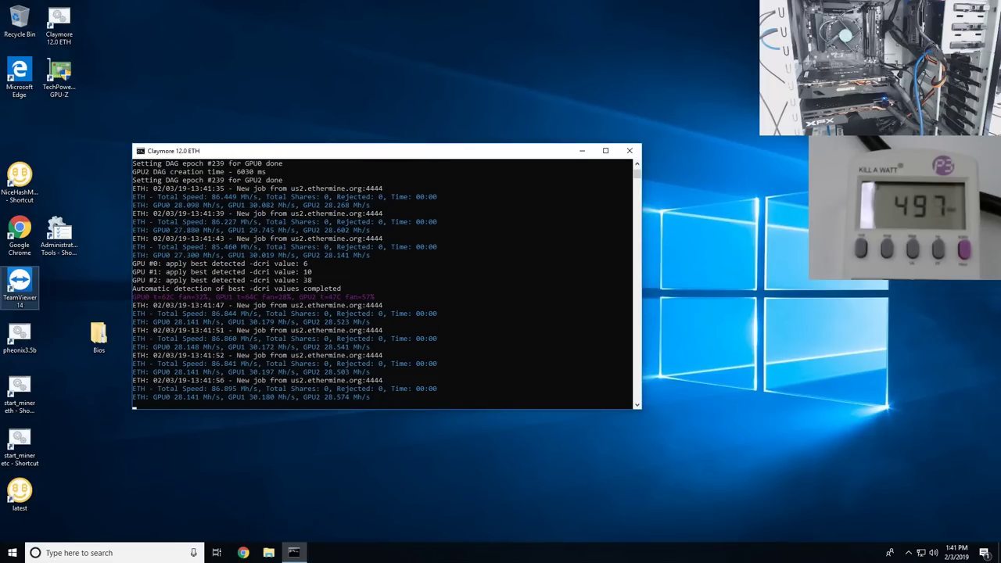
Examine each GPU's hash rate, temperature and fan speed in the Claymore miner output.
{"action": "left_click", "coordinate": [226, 400]}
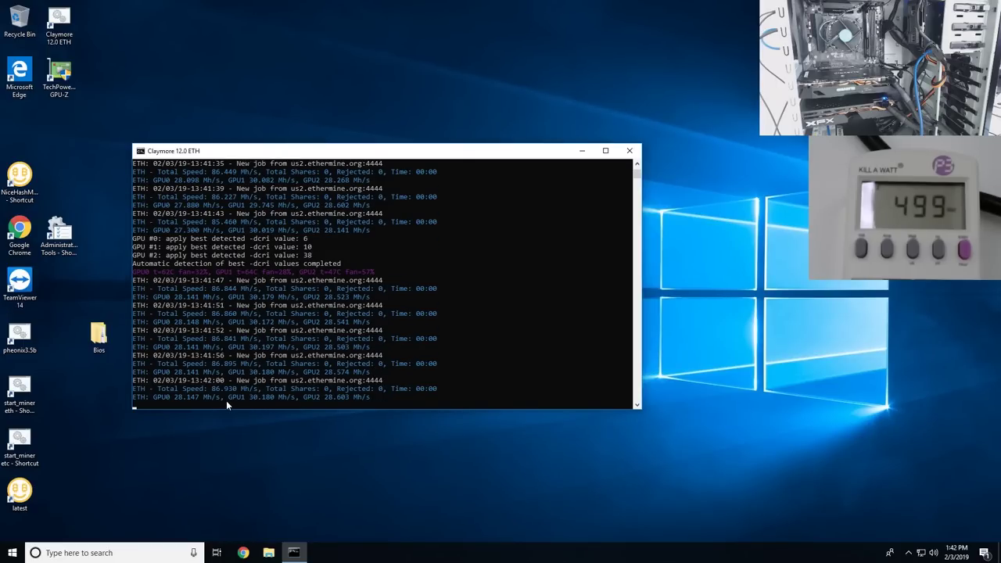
{"action": "left_click", "coordinate": [180, 398]}
{"action": "left_click", "coordinate": [254, 397]}
{"action": "mouse_move", "coordinate": [250, 397]}
{"action": "left_mouse_down"}
{"action": "mouse_move", "coordinate": [278, 401]}
{"action": "mouse_move", "coordinate": [247, 395]}
{"action": "left_mouse_up"}
{"action": "left_click", "coordinate": [381, 272]}
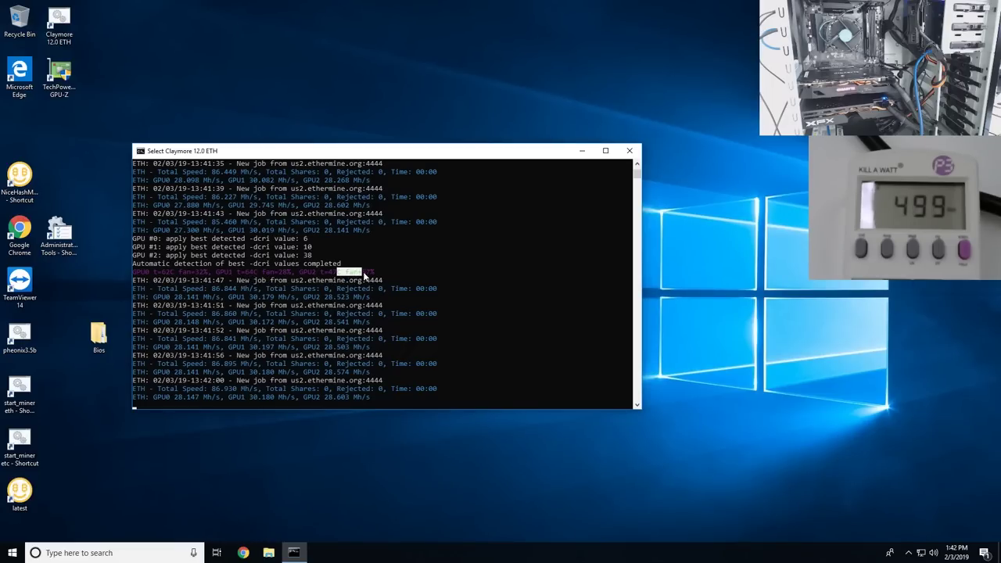
{"action": "left_click_drag", "start_coordinate": [359, 273], "coordinate": [313, 274]}
{"action": "right_click", "coordinate": [362, 284]}
{"action": "left_click", "coordinate": [359, 280]}
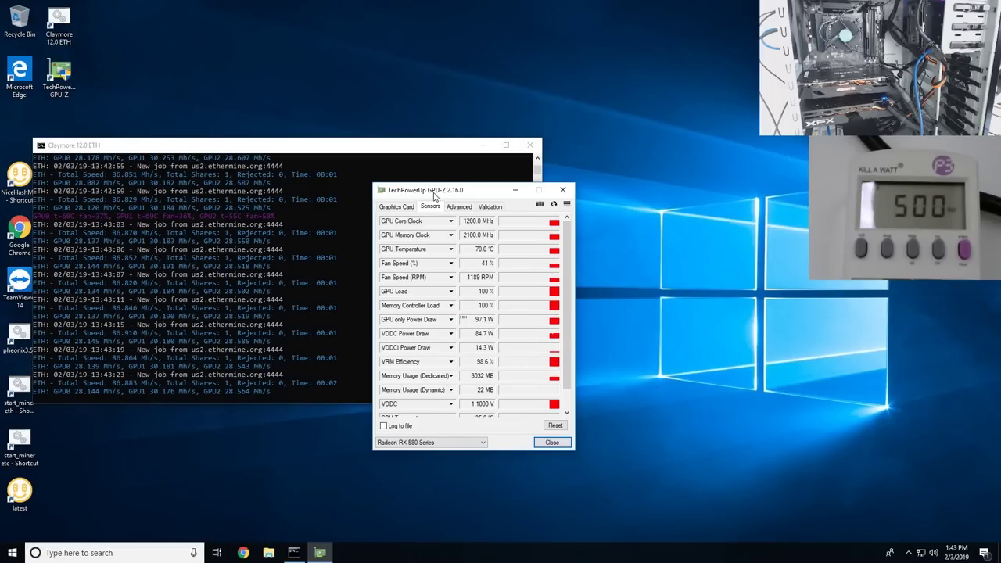
Check the mining card's sensor readings in GPU-Z and dismiss the Radeon WattMan notification.
{"action": "left_click_drag", "start_coordinate": [436, 197], "coordinate": [427, 199]}
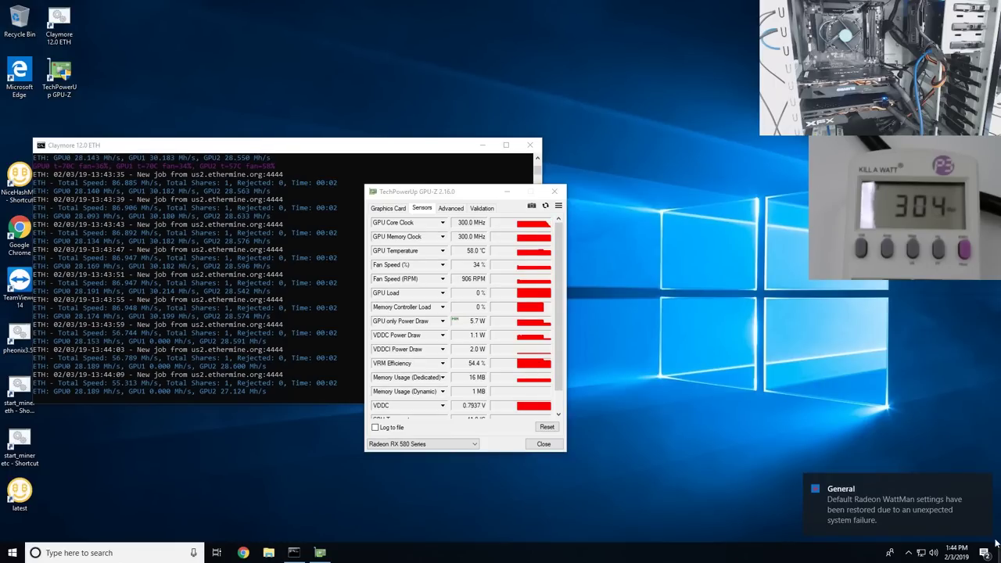
{"action": "left_click", "coordinate": [987, 489]}
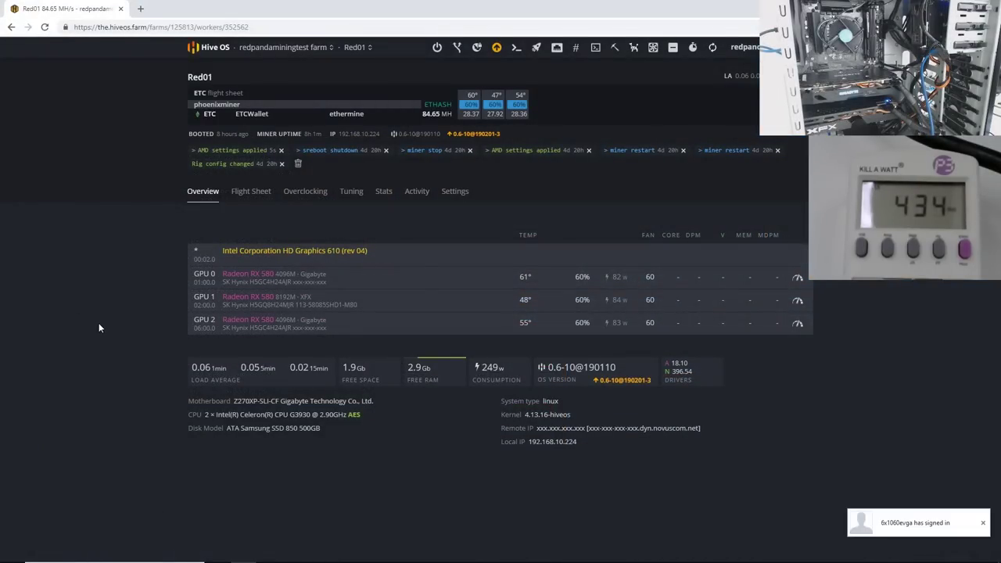
Inspect the default overclocking config of the Red01 worker in Hive OS and close it without saving.
{"action": "left_click", "coordinate": [983, 522]}
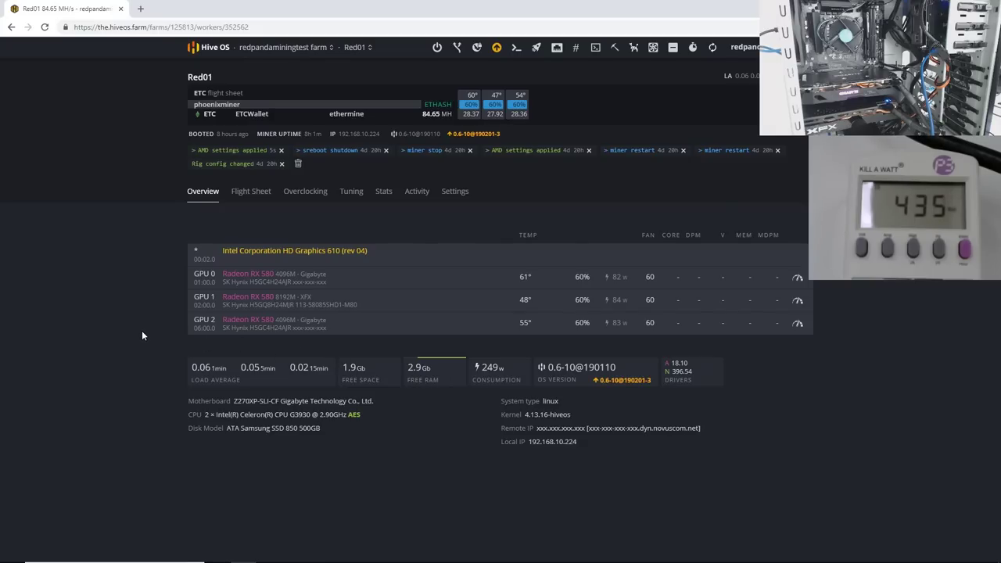
{"action": "left_click", "coordinate": [309, 195]}
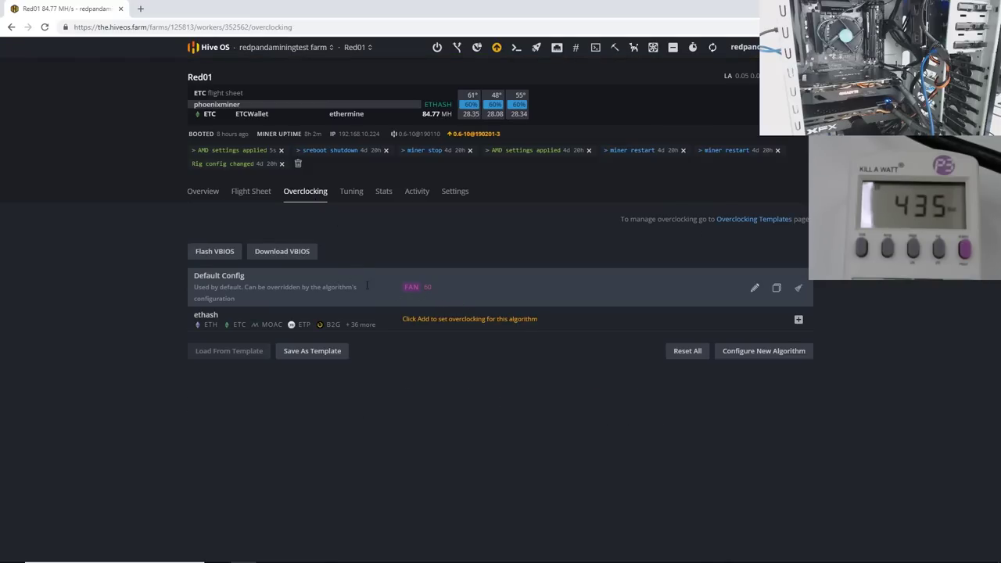
{"action": "left_click", "coordinate": [755, 289]}
{"action": "left_click", "coordinate": [367, 410]}
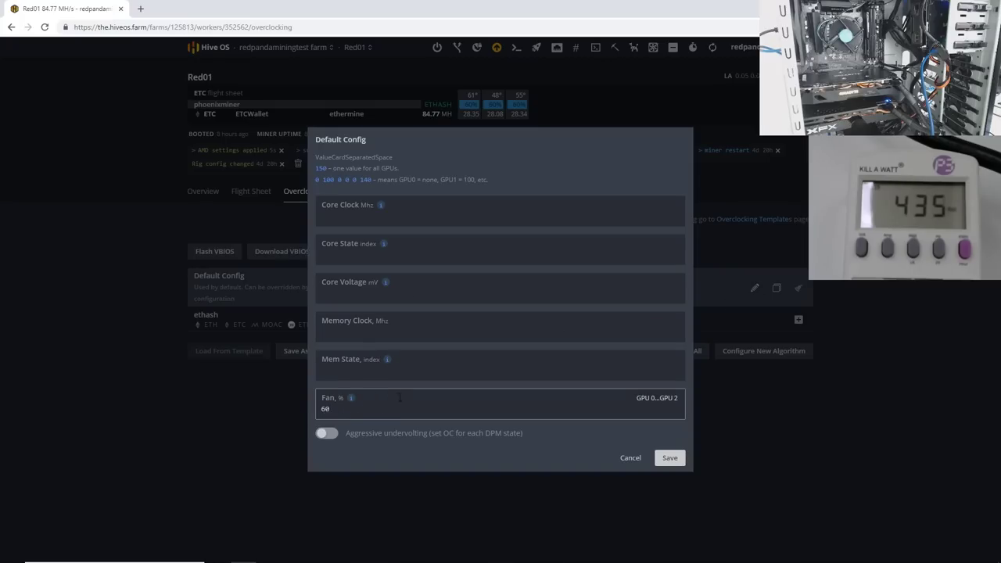
{"action": "left_click", "coordinate": [630, 458]}
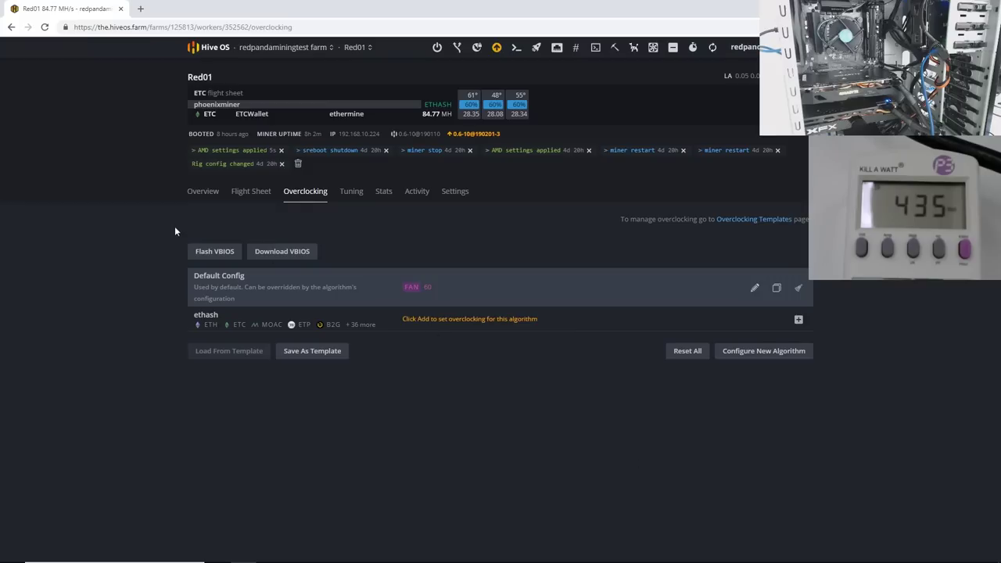
Examine the Red01 overview for total hash rate, per-GPU power draw, overall consumption and GPU temperatures.
{"action": "left_click", "coordinate": [212, 201]}
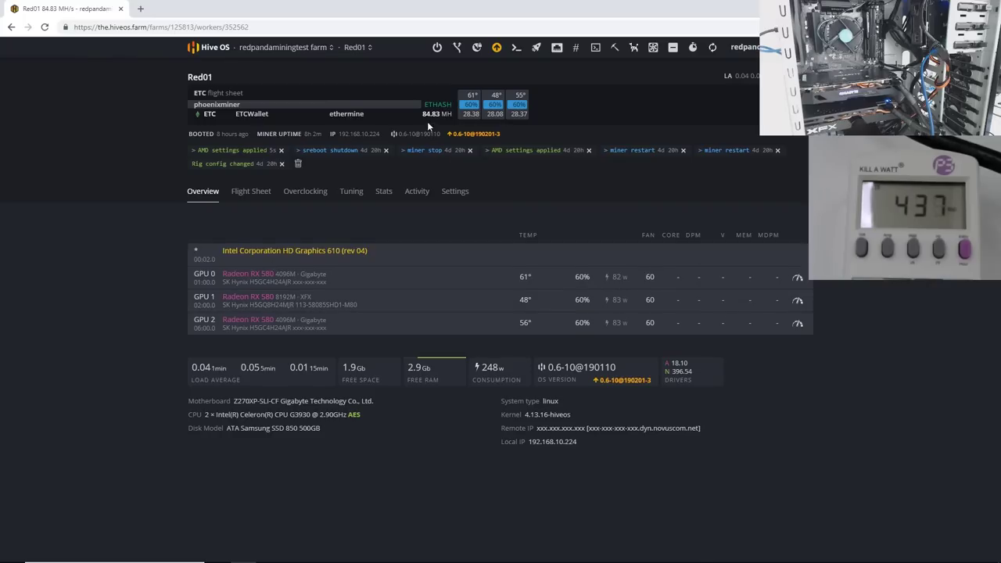
{"action": "left_click_drag", "start_coordinate": [420, 114], "coordinate": [456, 116]}
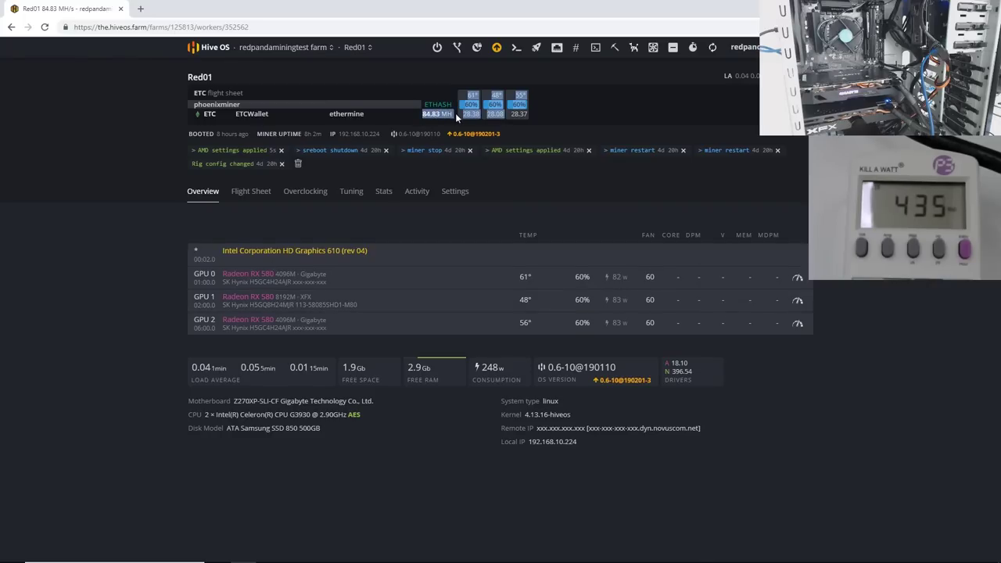
{"action": "left_click", "coordinate": [457, 116]}
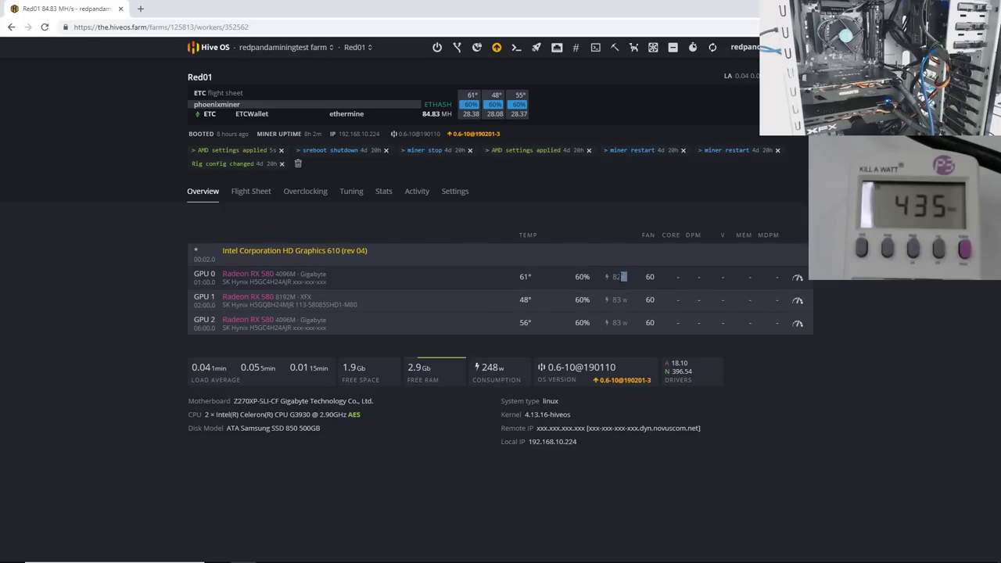
{"action": "double_click", "coordinate": [627, 277]}
{"action": "left_click_drag", "start_coordinate": [630, 325], "coordinate": [610, 323]}
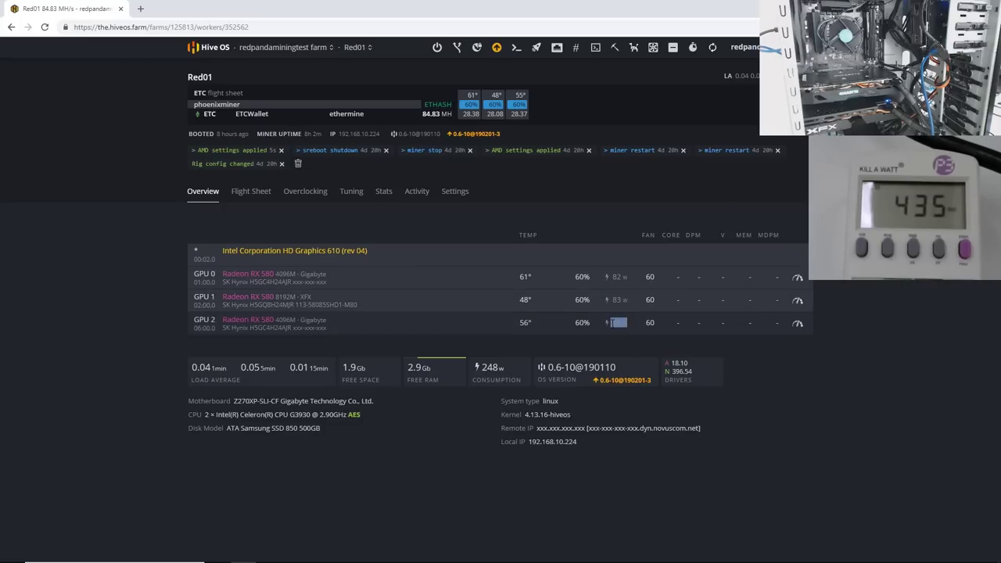
{"action": "left_click", "coordinate": [507, 358]}
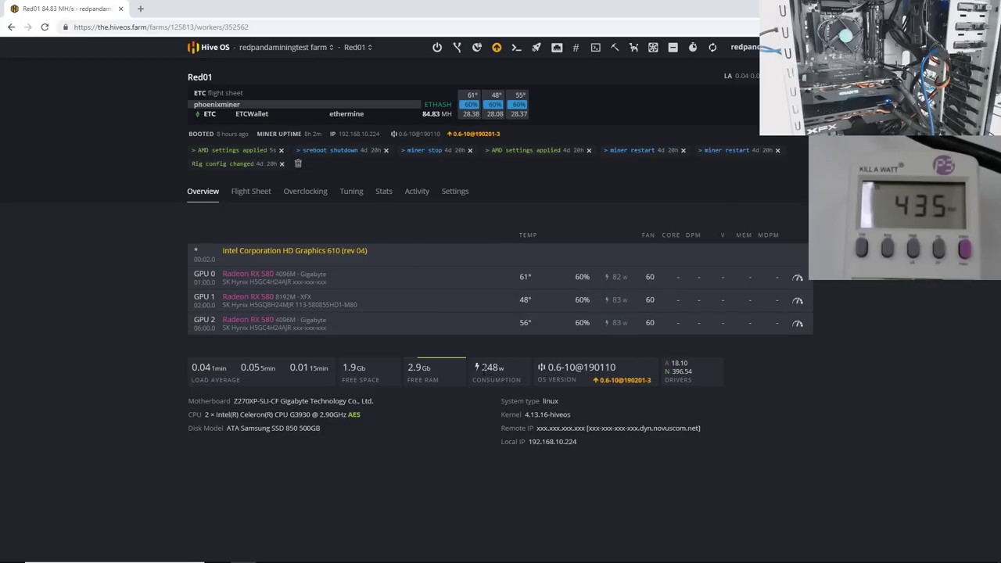
{"action": "left_click_drag", "start_coordinate": [481, 368], "coordinate": [507, 370]}
{"action": "left_click_drag", "start_coordinate": [422, 113], "coordinate": [440, 113]}
{"action": "left_click", "coordinate": [404, 443]}
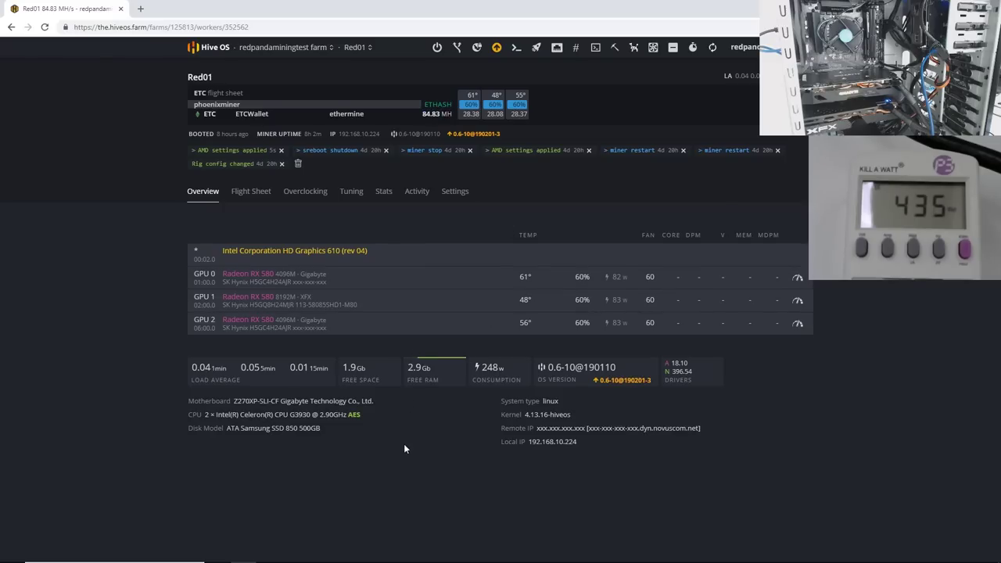
{"action": "double_click", "coordinate": [526, 301]}
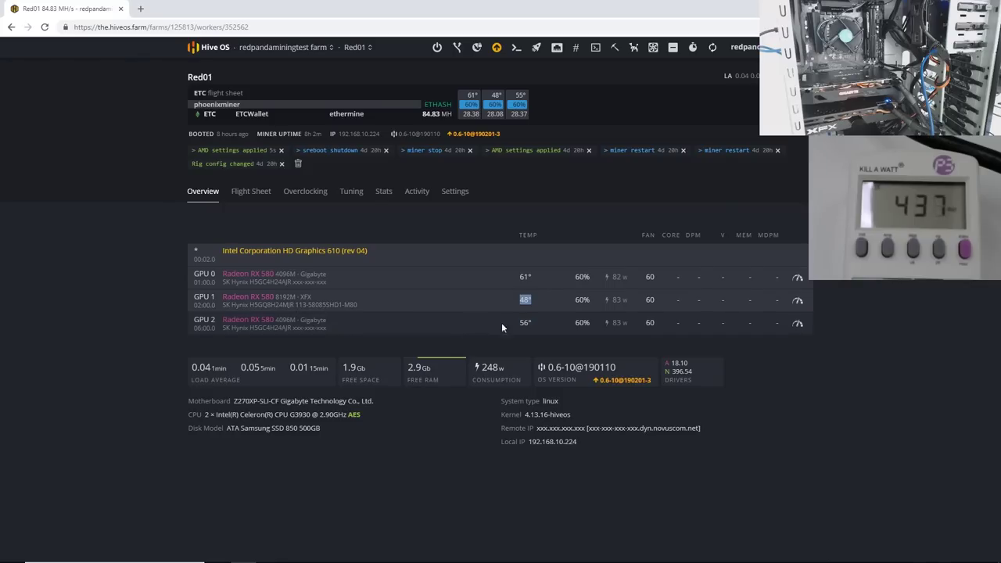
{"action": "double_click", "coordinate": [531, 323]}
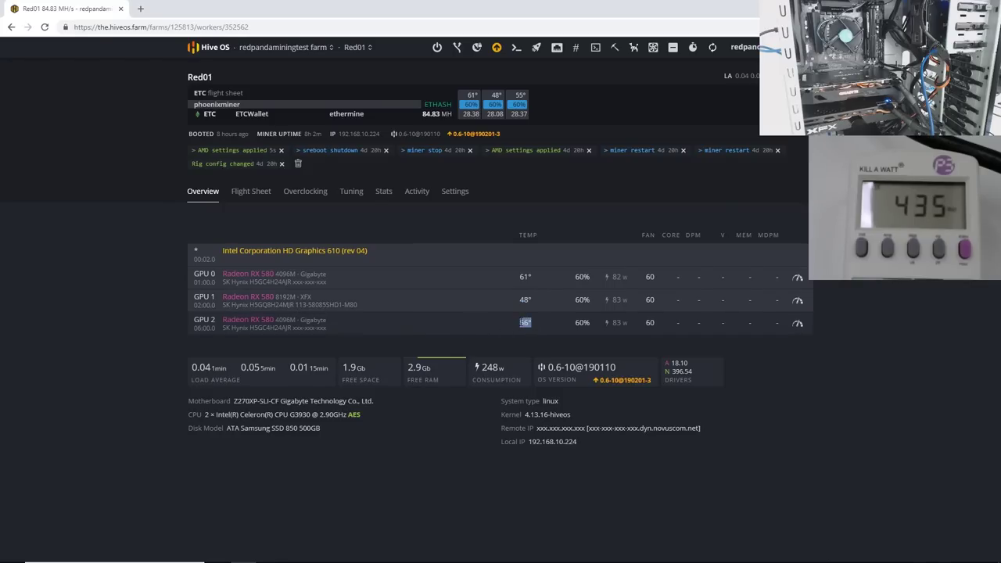